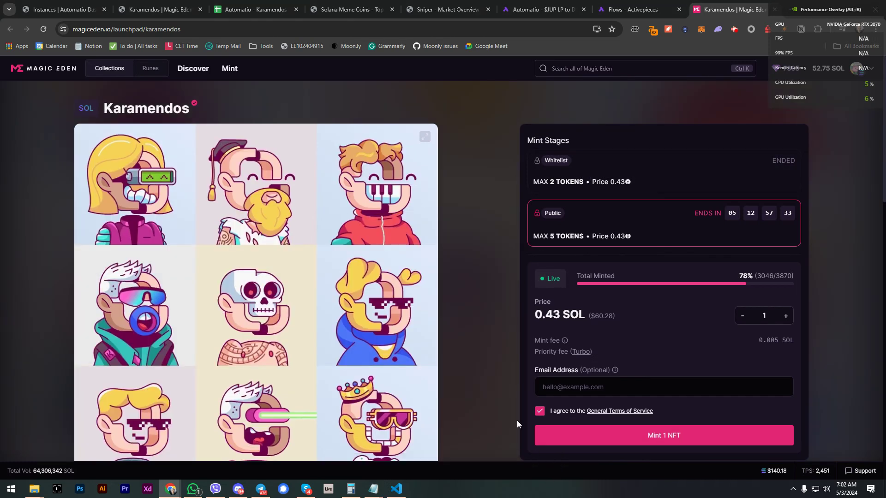
Highlight the 3046 minted count on the Karamendos mint page
click(500, 330)
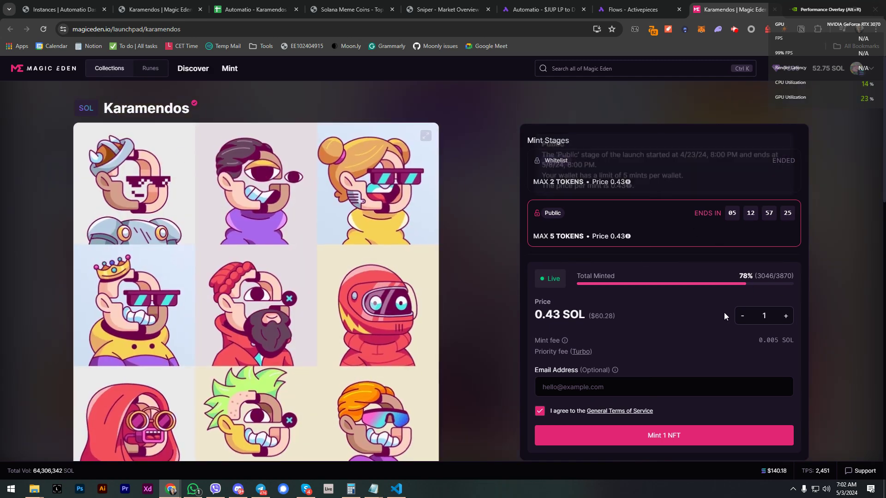
double_click(765, 277)
click(831, 276)
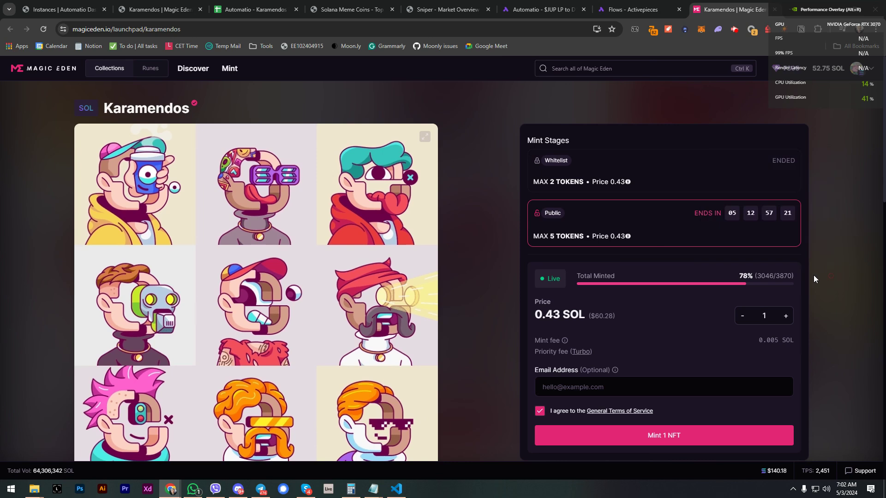
double_click(765, 276)
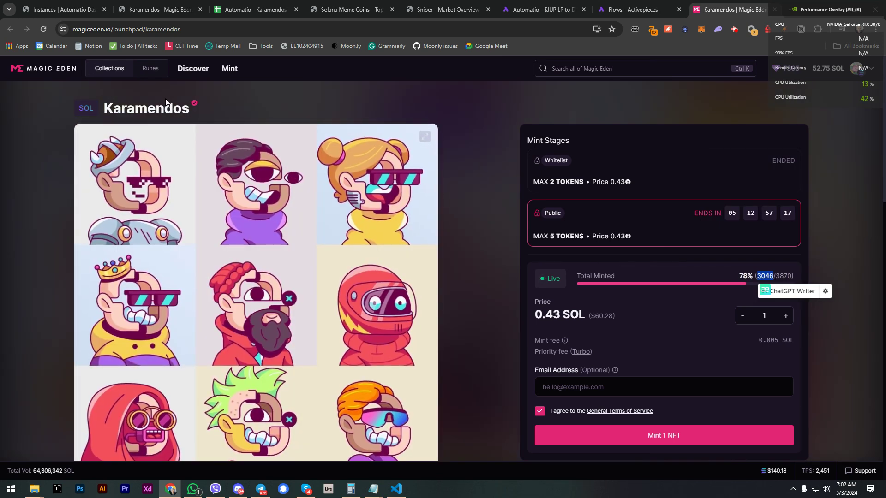
click(847, 259)
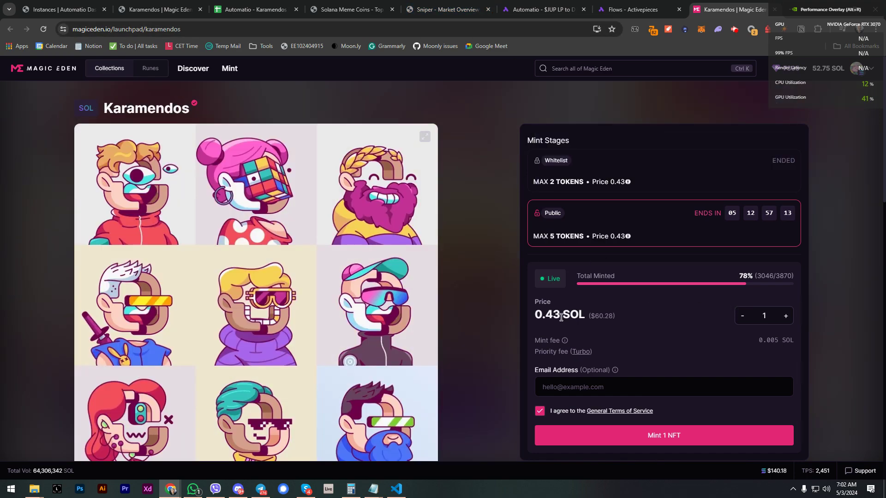
In Discord general-chat, find the Automatio Kara post and select its '1 Kara minted' text
key(alt+Tab)
scroll(312, 357, down, 8)
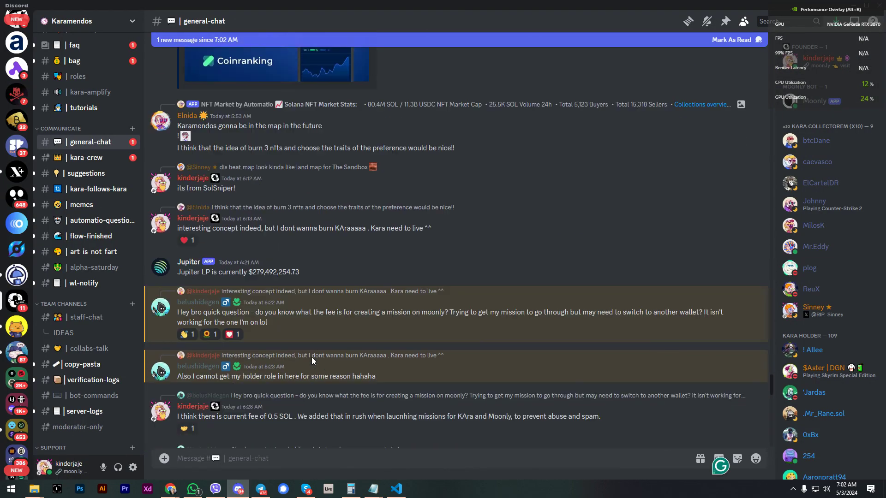
scroll(311, 357, down, 10)
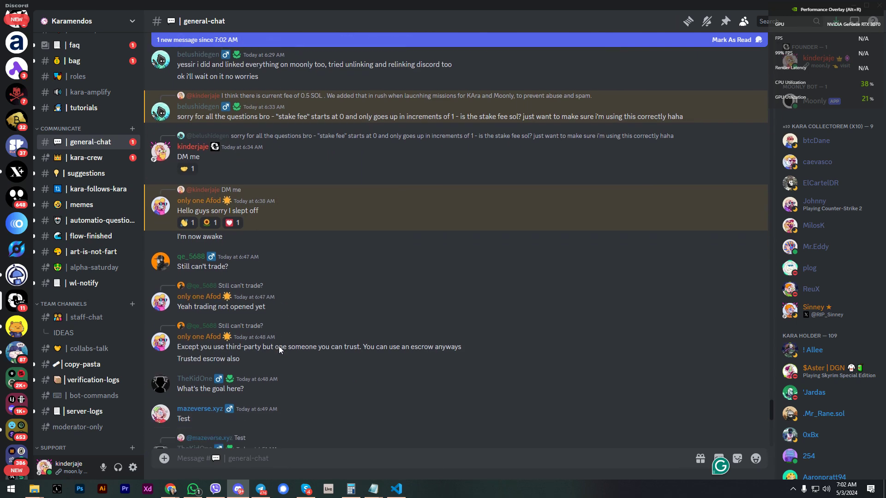
scroll(279, 346, down, 8)
scroll(237, 321, up, 3)
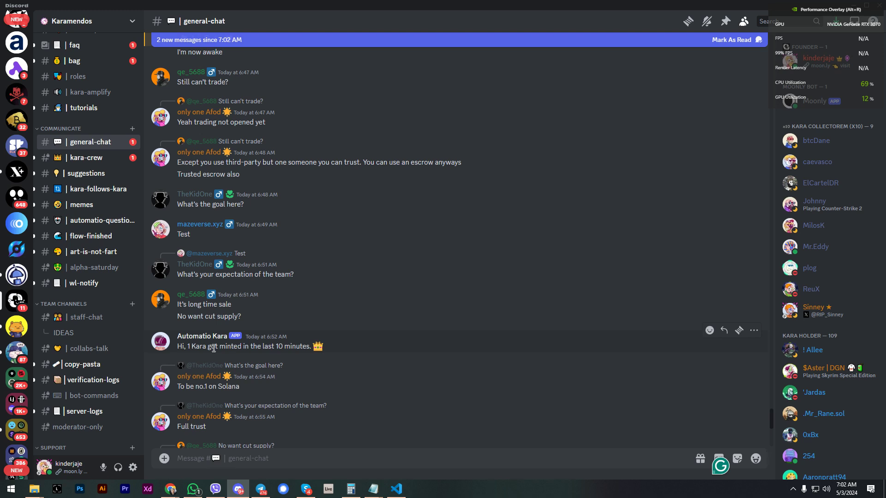
click(215, 337)
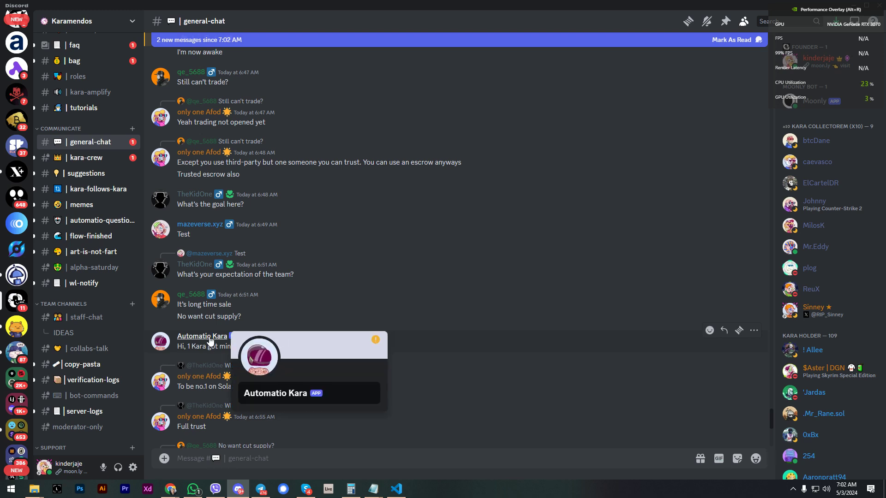
click(492, 340)
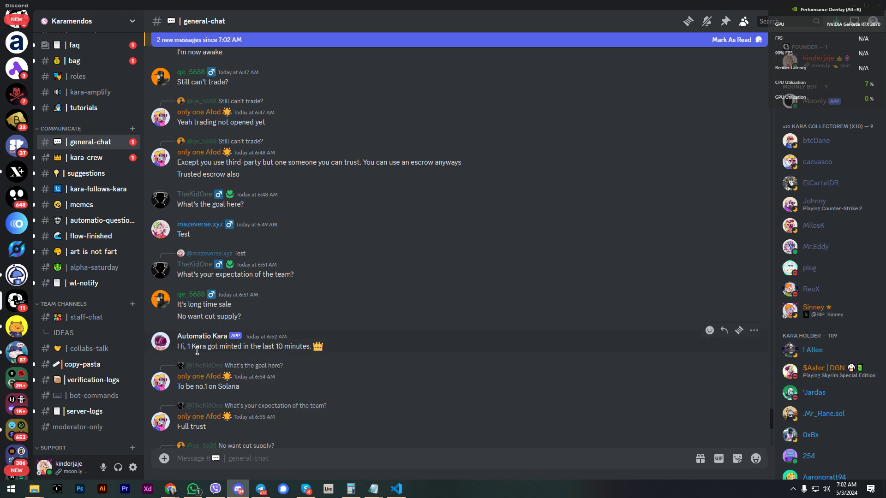
drag(356, 347, 178, 346)
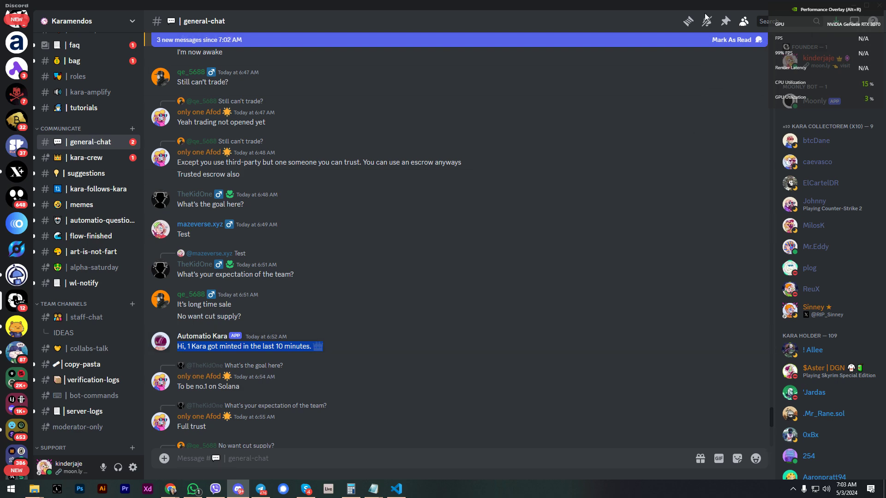
Glance back over the Karamendos mint page, then return to the Discord chat
key(alt+Tab)
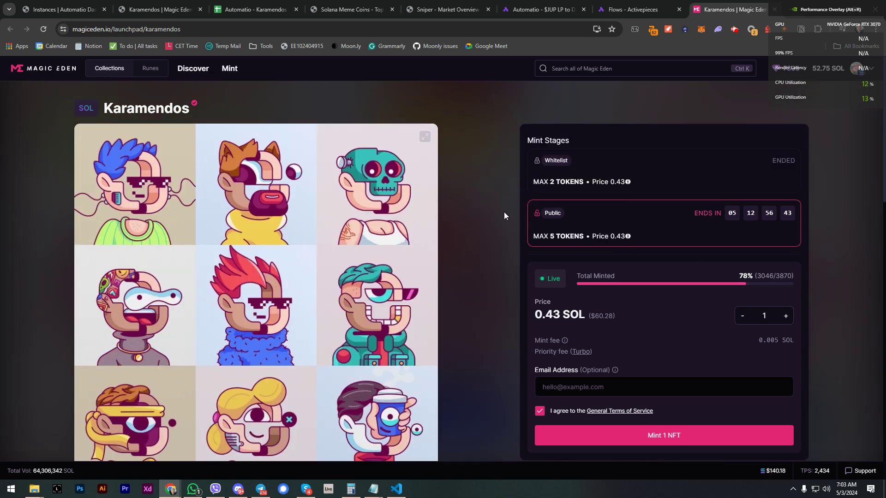
scroll(466, 287, down, 3)
scroll(467, 289, up, 3)
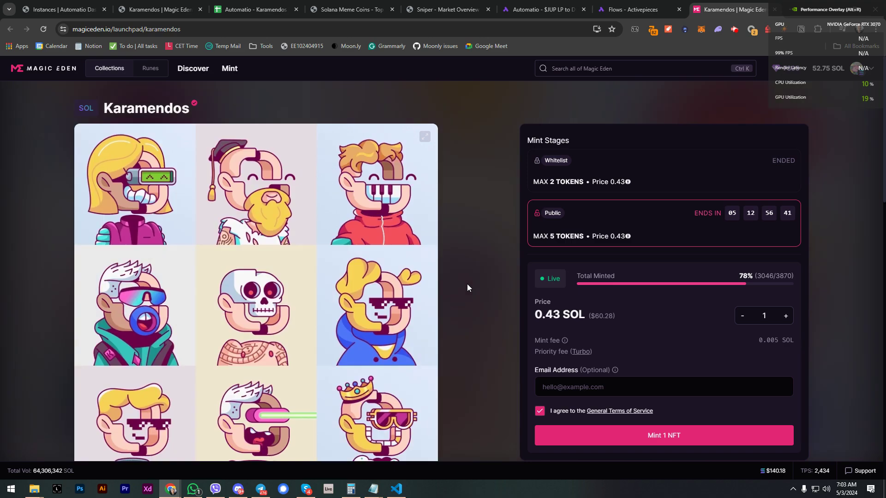
key(alt+Tab)
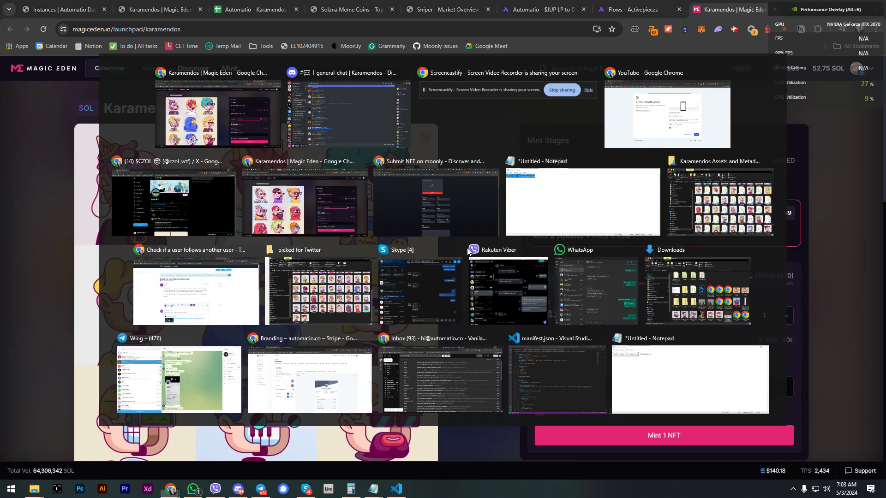
scroll(486, 319, up, 15)
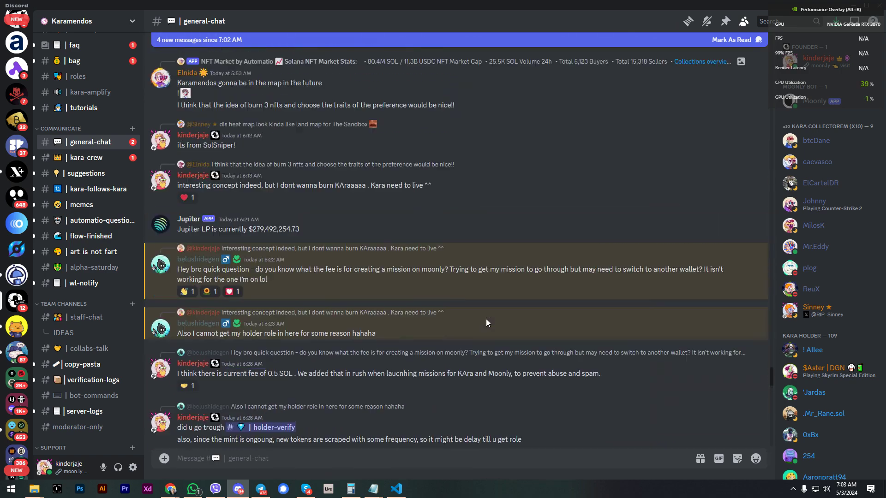
scroll(488, 320, up, 4)
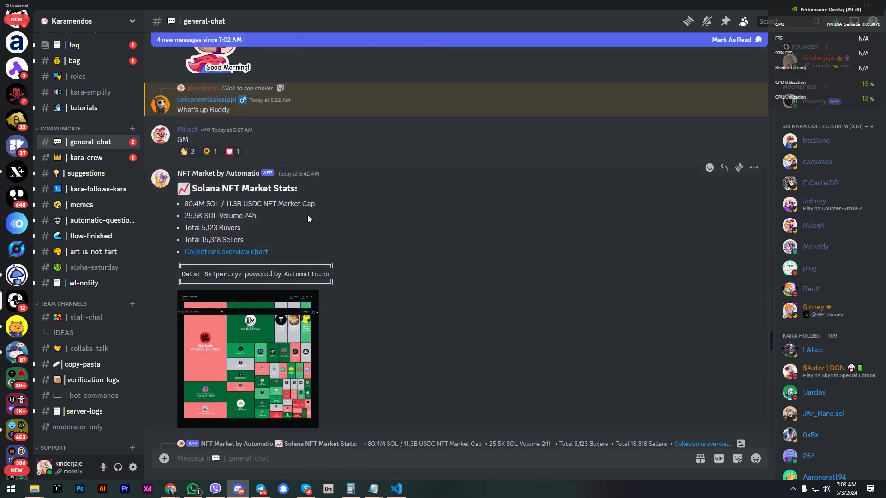
drag(201, 189, 301, 189)
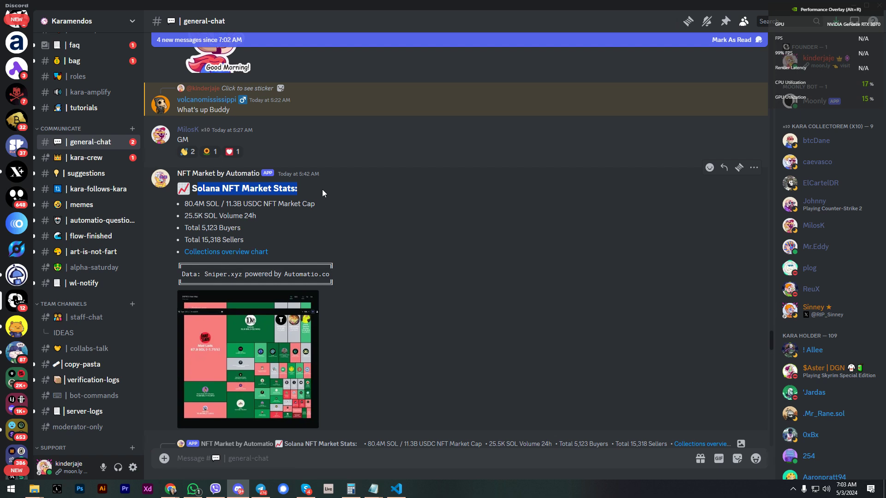
drag(189, 203, 302, 204)
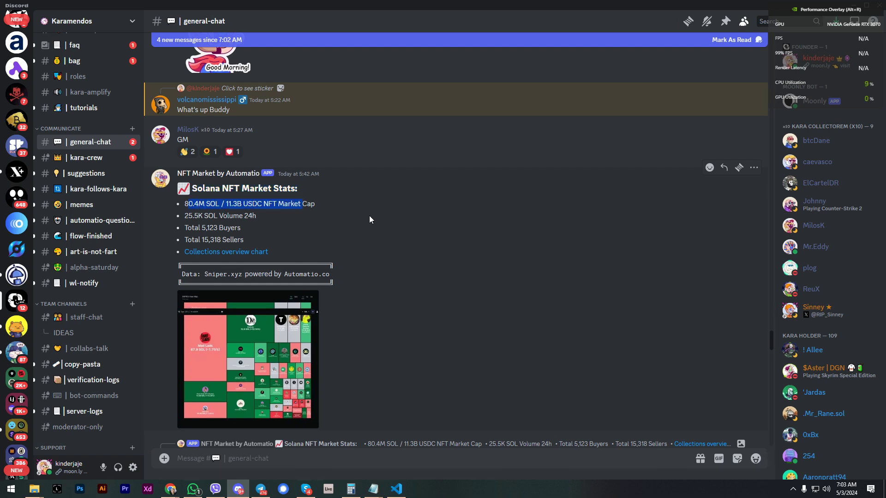
click(219, 274)
drag(240, 276, 208, 272)
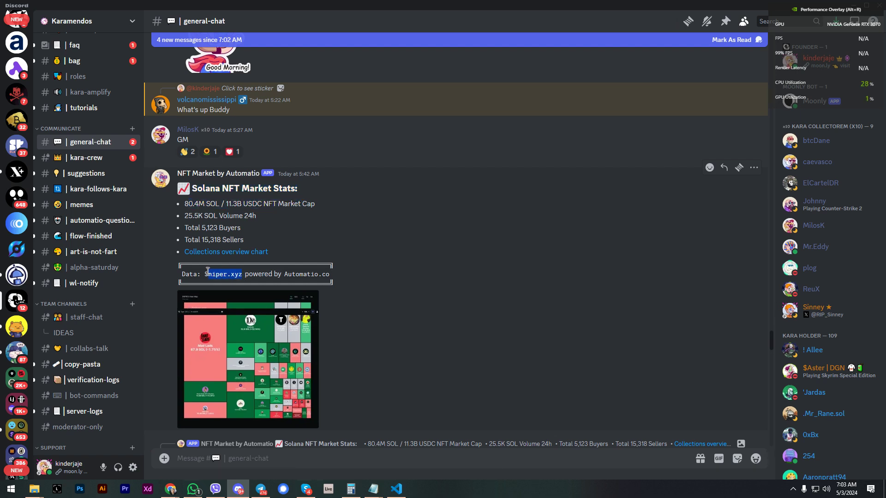
click(259, 347)
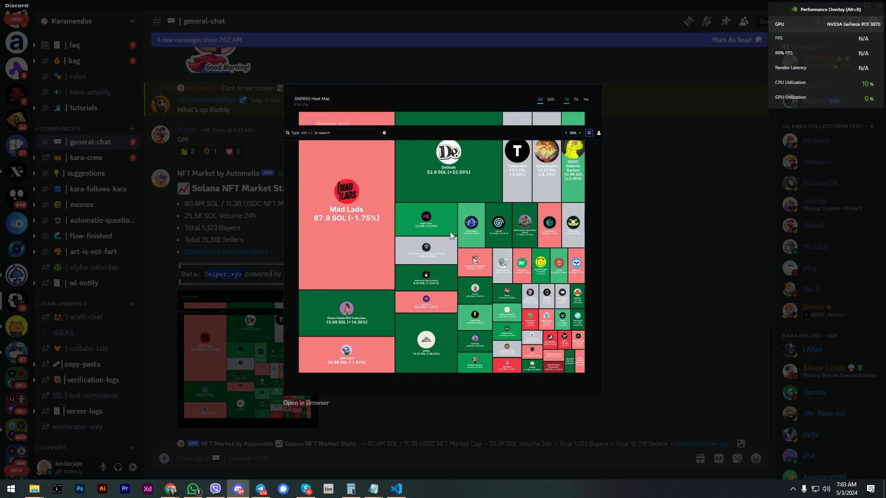
click(628, 205)
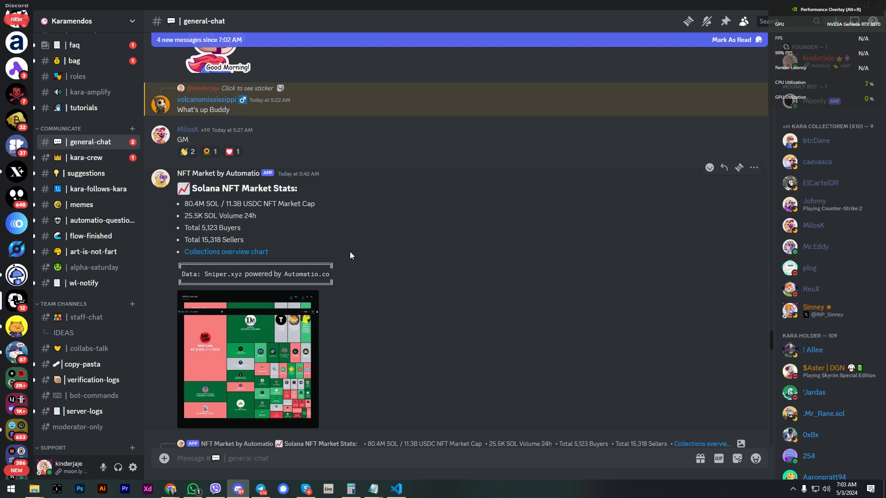
scroll(496, 317, down, 2)
scroll(496, 316, down, 1)
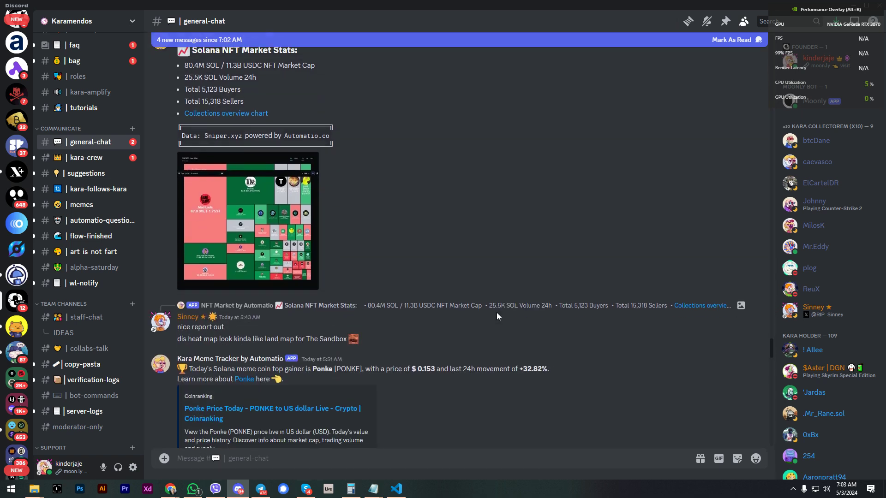
scroll(497, 314, down, 4)
scroll(494, 314, down, 1)
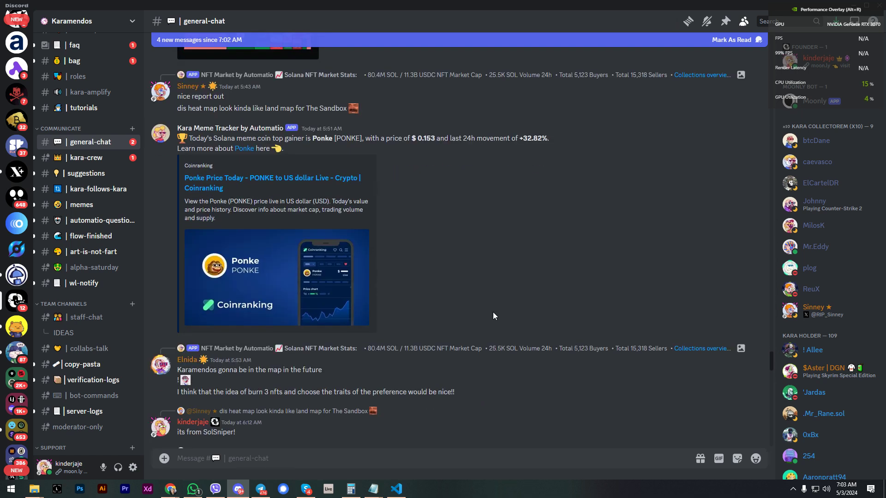
scroll(493, 312, up, 1)
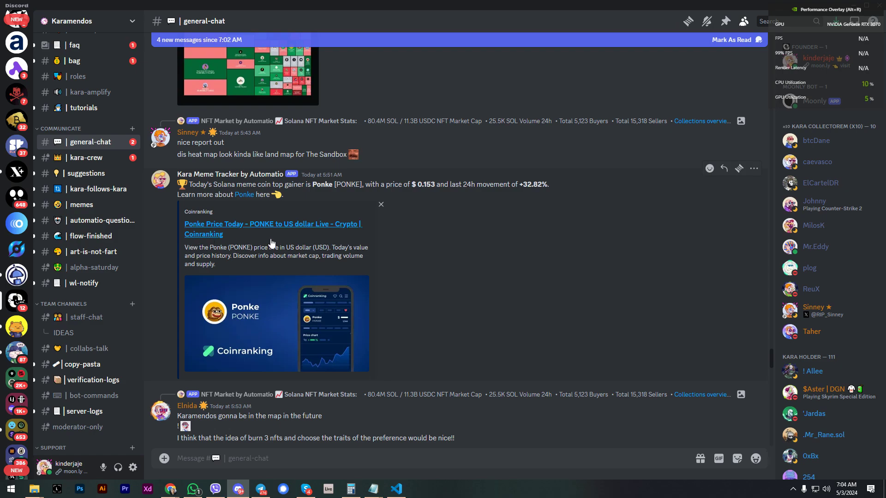
key(alt+Tab)
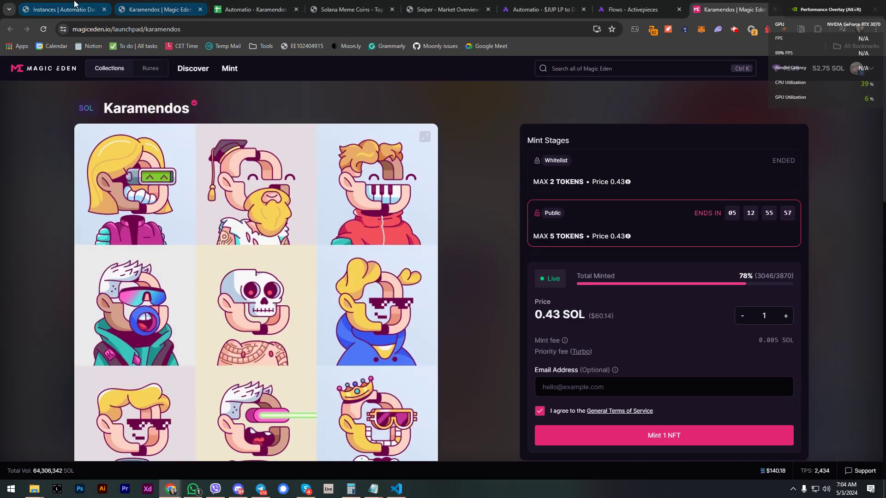
Open the Sniper - Market Overview instance from the Instances list and launch its editor on sniper.xyz
click(83, 9)
scroll(185, 284, down, 3)
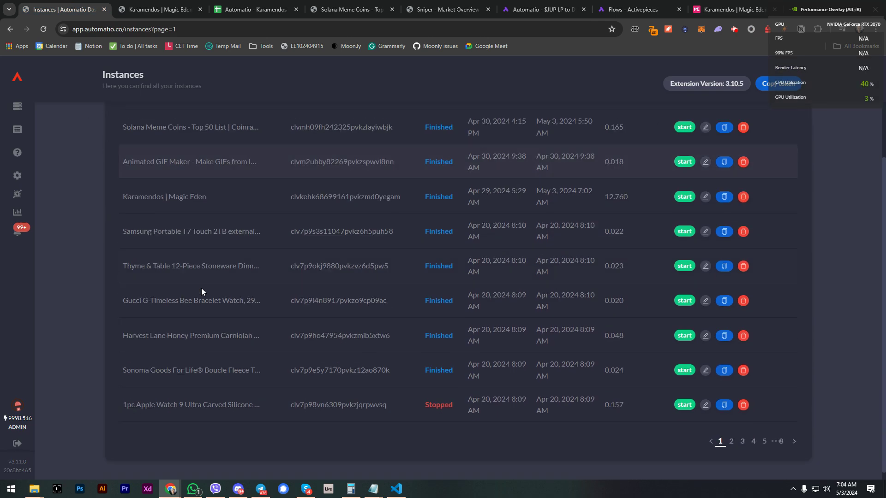
scroll(264, 306, up, 3)
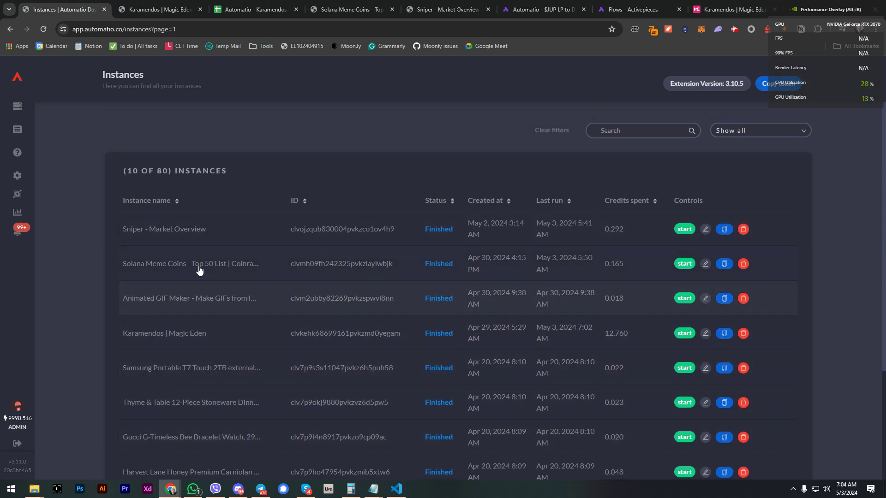
click(177, 237)
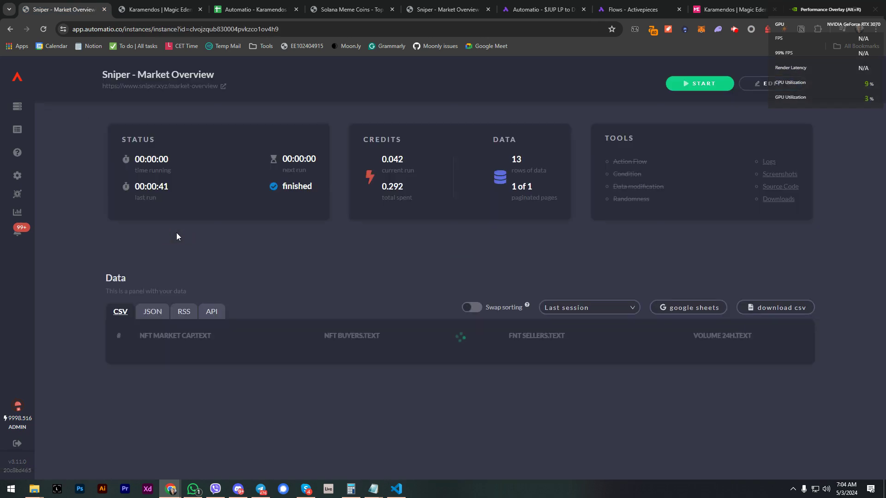
click(433, 10)
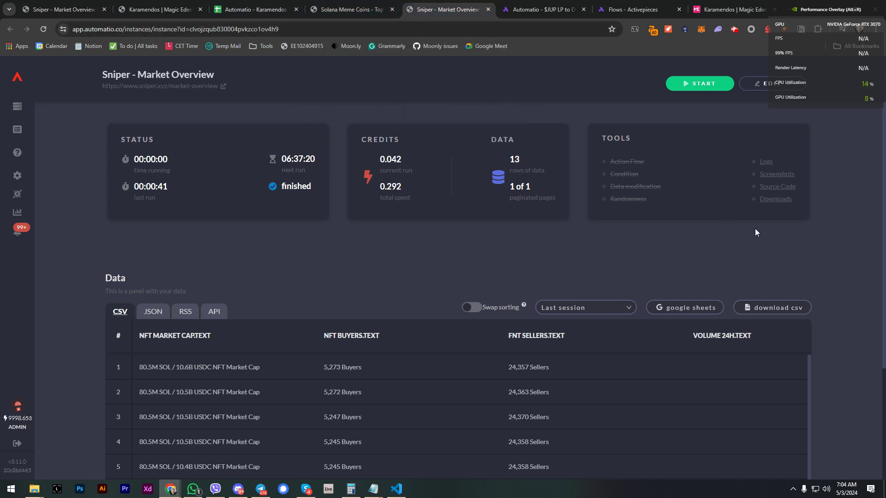
click(762, 86)
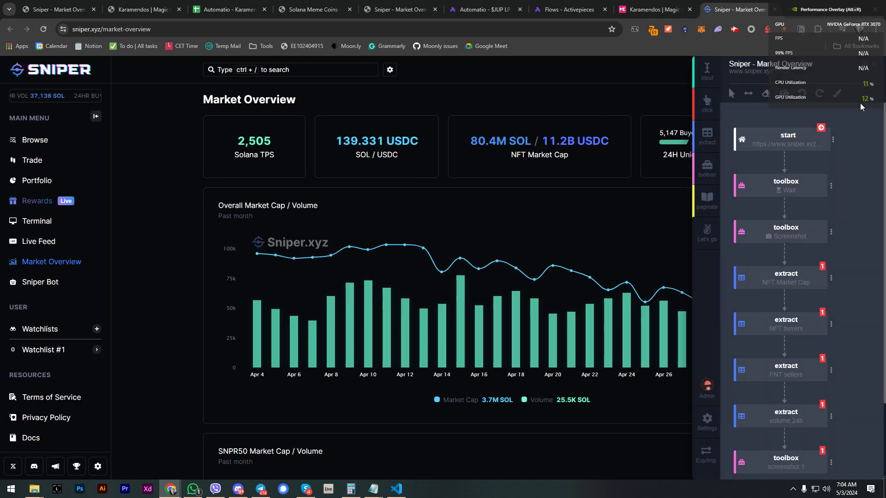
Scroll through the Sniper bot's extract steps, then close the Sniper - Market Overview tab
scroll(826, 309, down, 2)
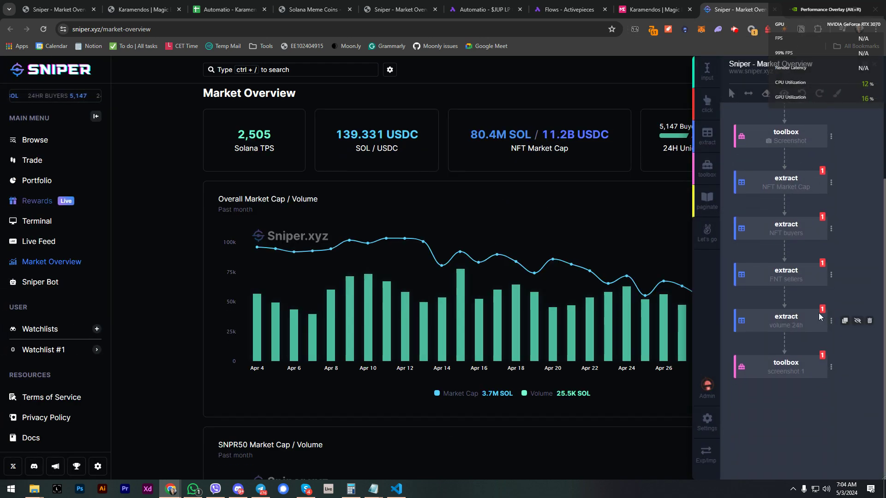
scroll(803, 277, up, 2)
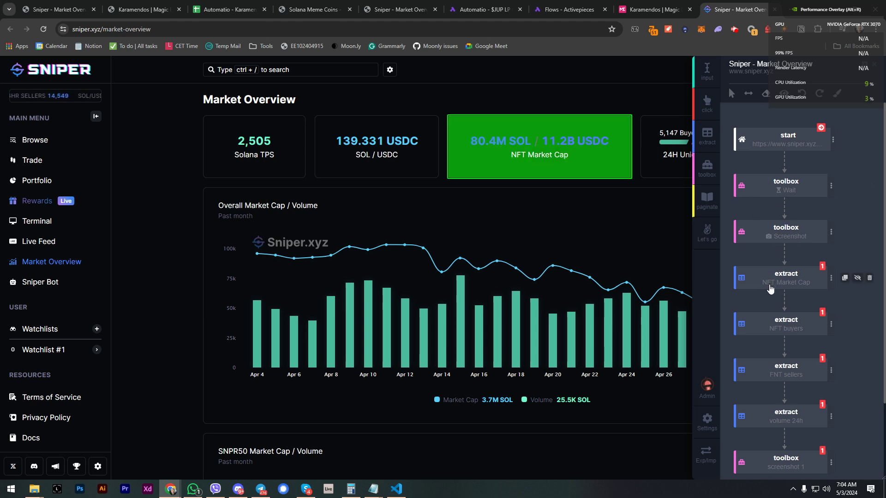
scroll(780, 332, down, 2)
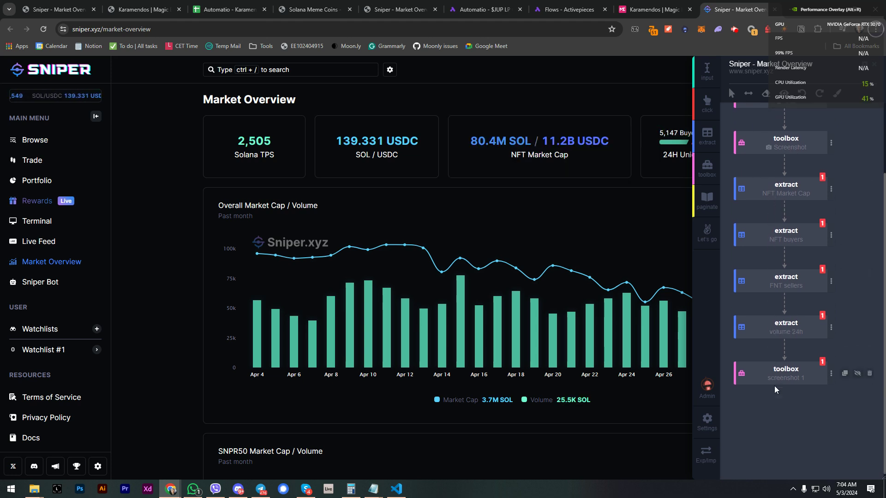
scroll(797, 339, up, 2)
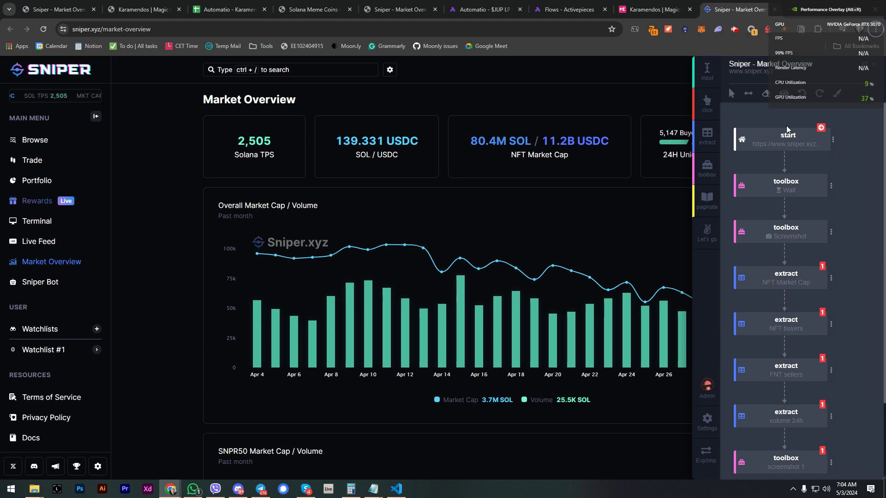
click(775, 9)
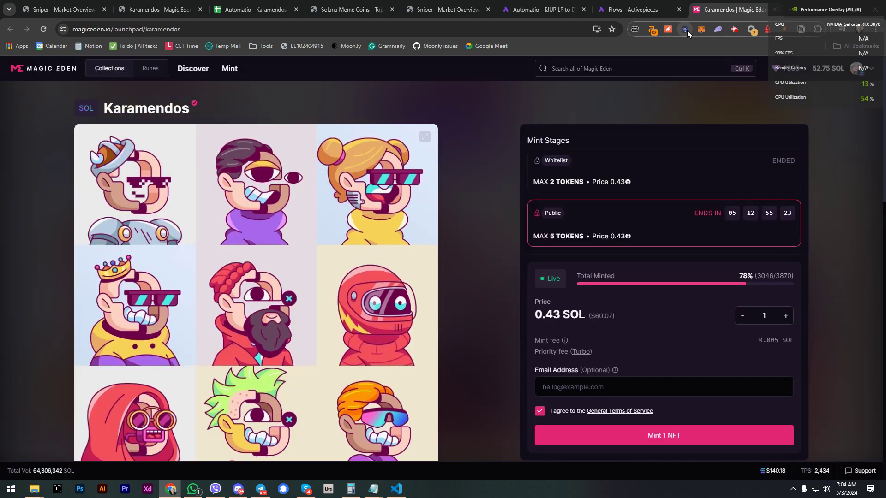
Dock the Automatio panel and add three extract steps: 0.43 SOL price, 78% minted, minted progress
click(687, 30)
click(746, 94)
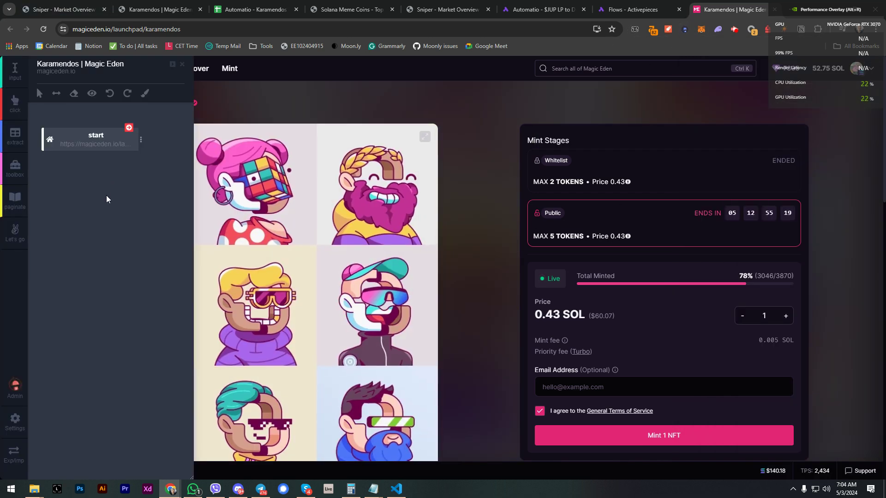
click(17, 142)
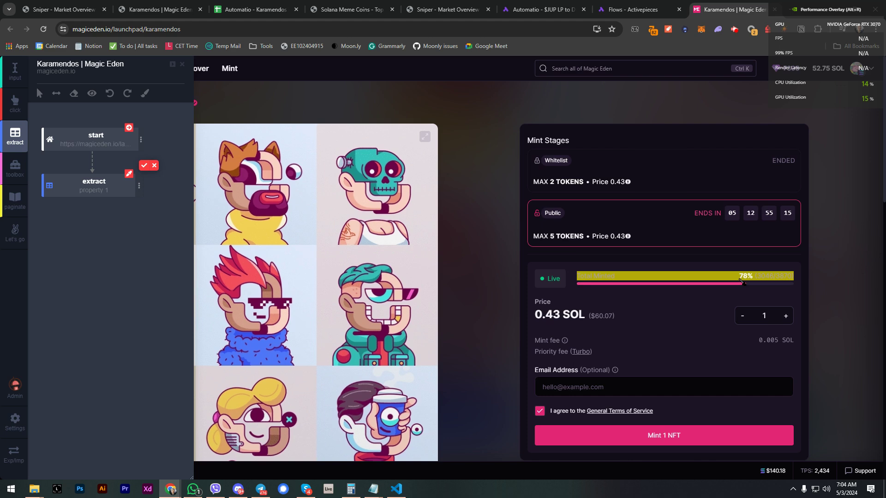
click(560, 315)
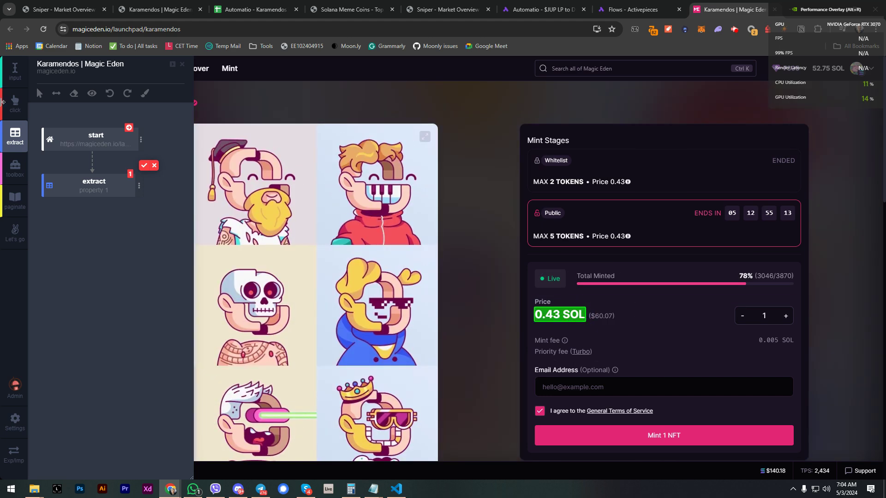
click(15, 136)
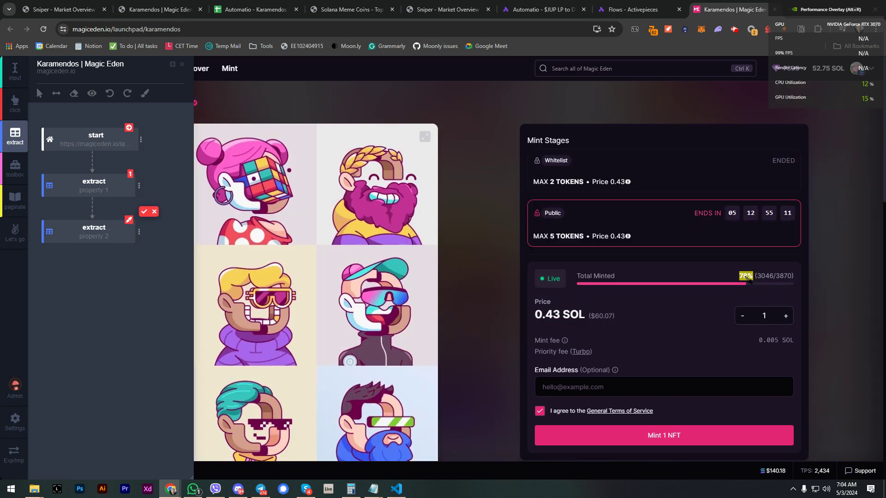
click(746, 277)
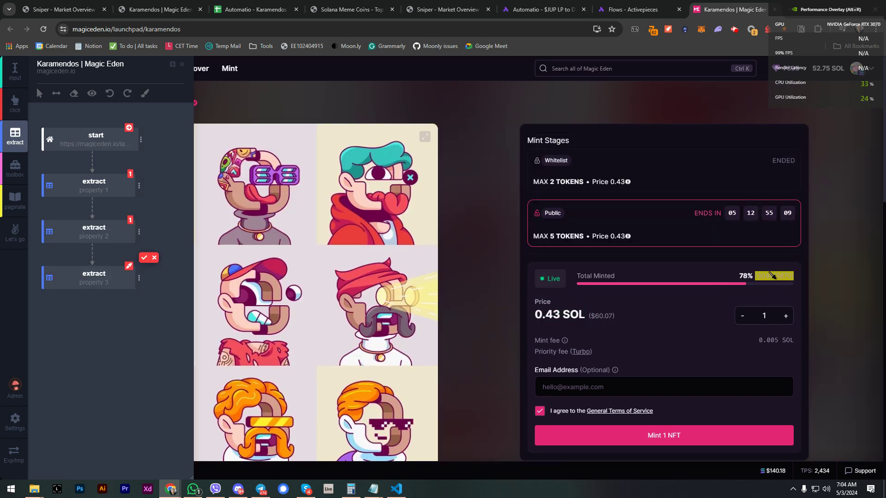
click(771, 275)
Enable a schedule trigger every 5 mins on the start step and bring up the bot creation options
click(144, 257)
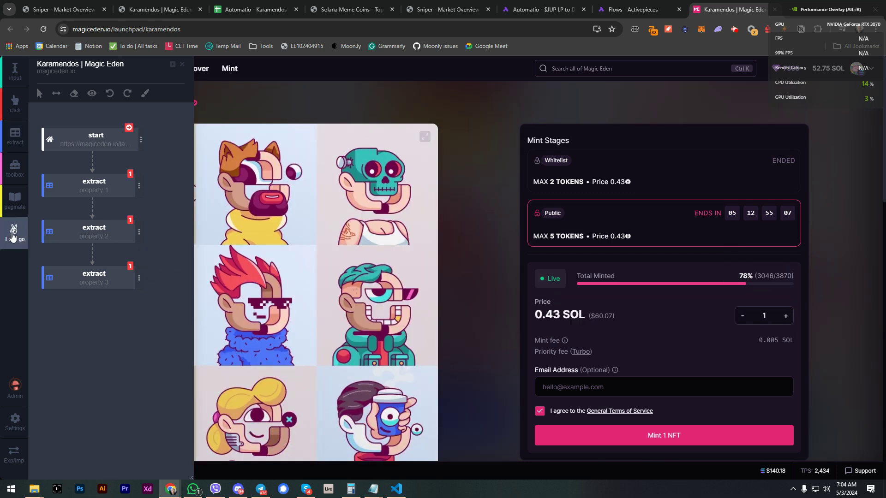
click(141, 139)
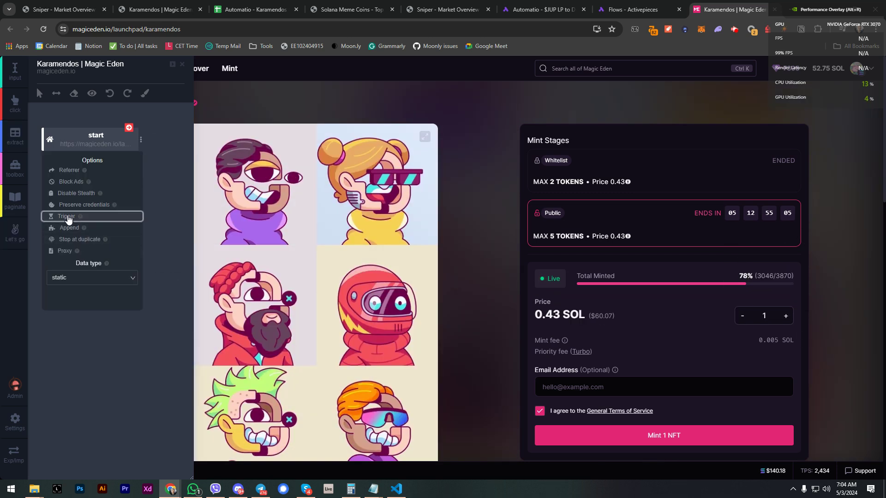
click(67, 219)
scroll(462, 276, down, 3)
drag(60, 410, 48, 418)
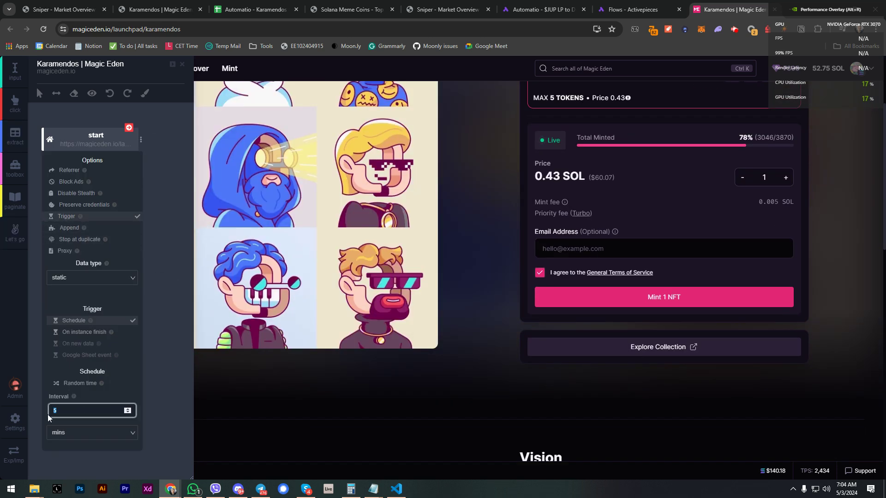
click(35, 221)
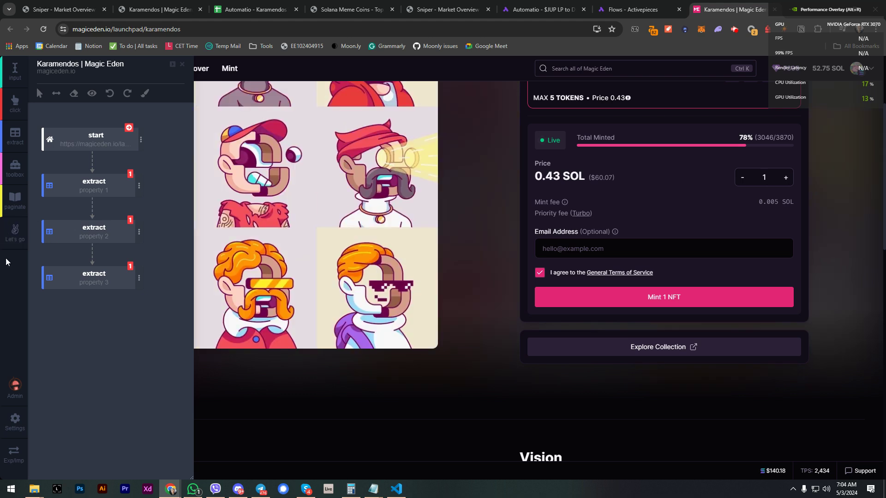
click(15, 232)
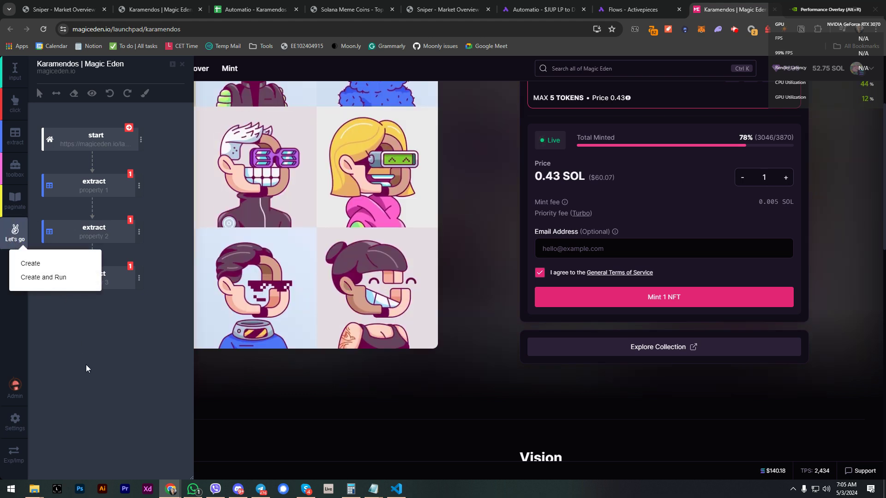
Go to the Karamendos bot's results page and review its next-run countdown and 514 scraped rows
click(636, 9)
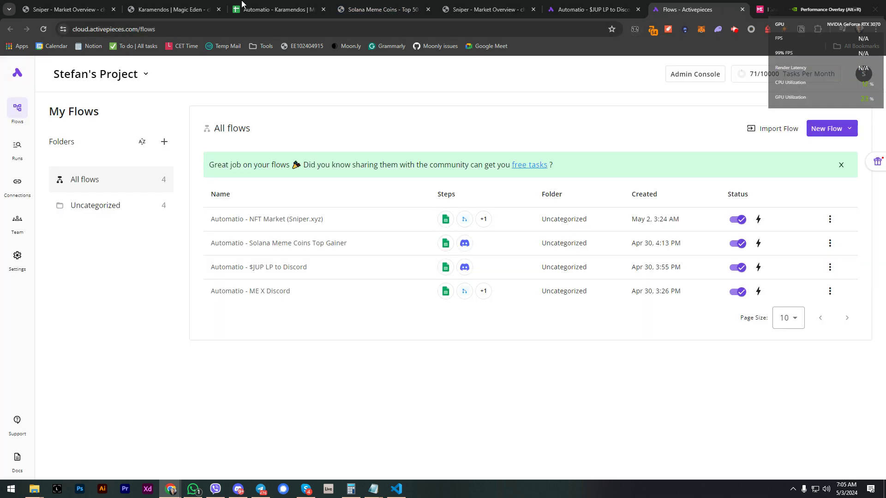
click(203, 6)
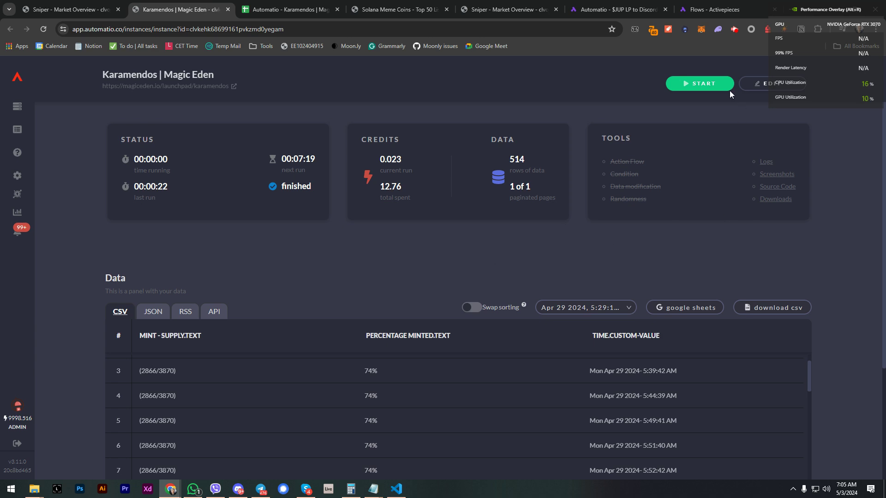
double_click(296, 161)
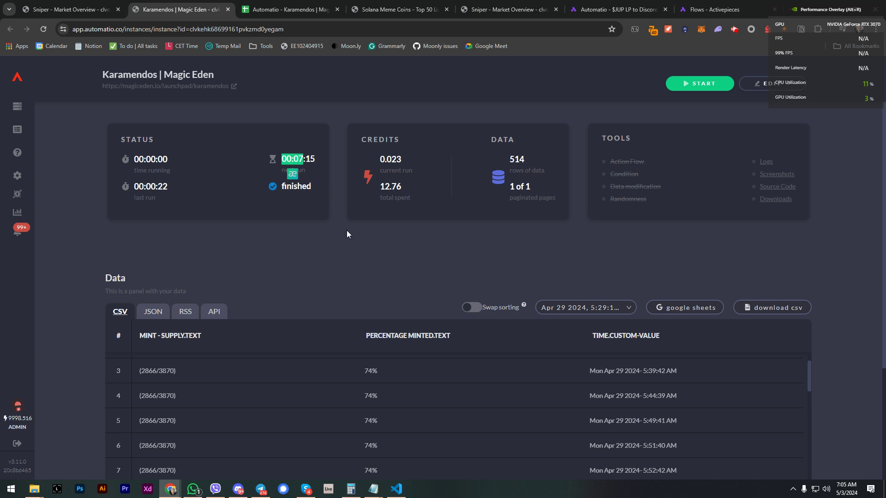
click(401, 262)
scroll(449, 254, down, 2)
scroll(536, 323, down, 5)
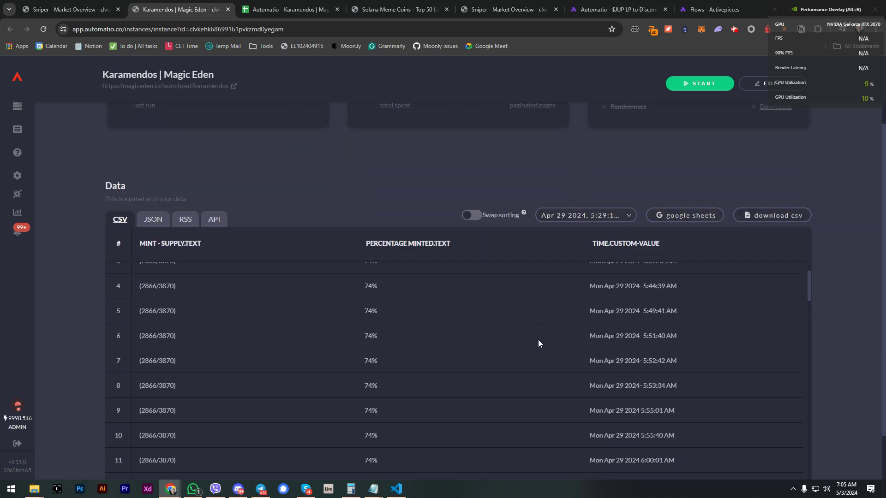
scroll(570, 341, up, 6)
scroll(703, 253, up, 2)
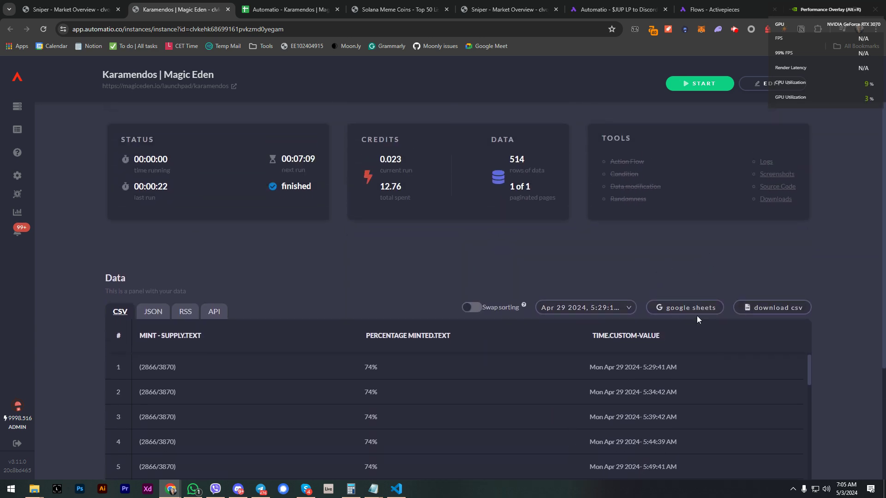
Check the bot's public API links, then open the Google Sheets sync settings linked to Sheet1
click(213, 312)
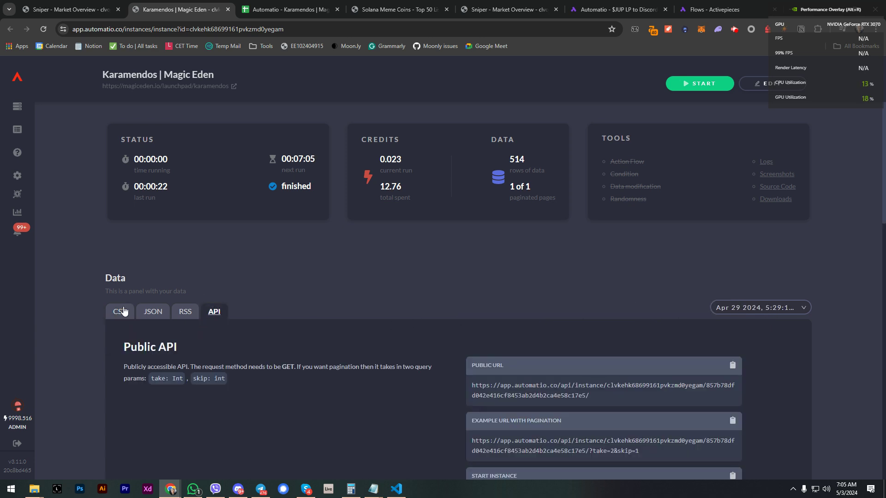
scroll(306, 306, down, 5)
scroll(313, 306, up, 2)
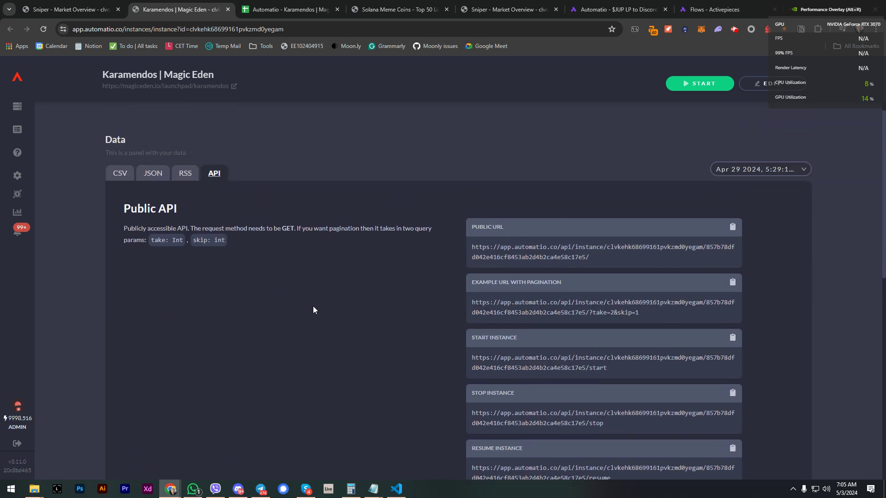
scroll(107, 290, up, 3)
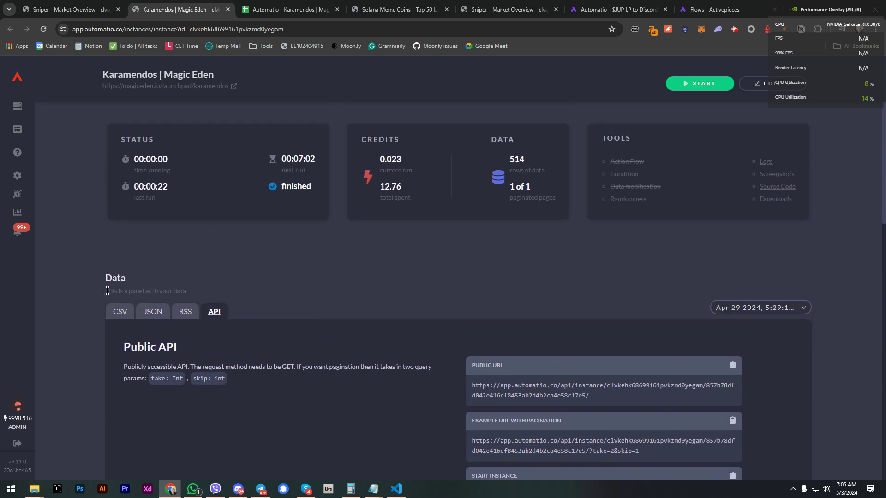
click(119, 315)
click(684, 309)
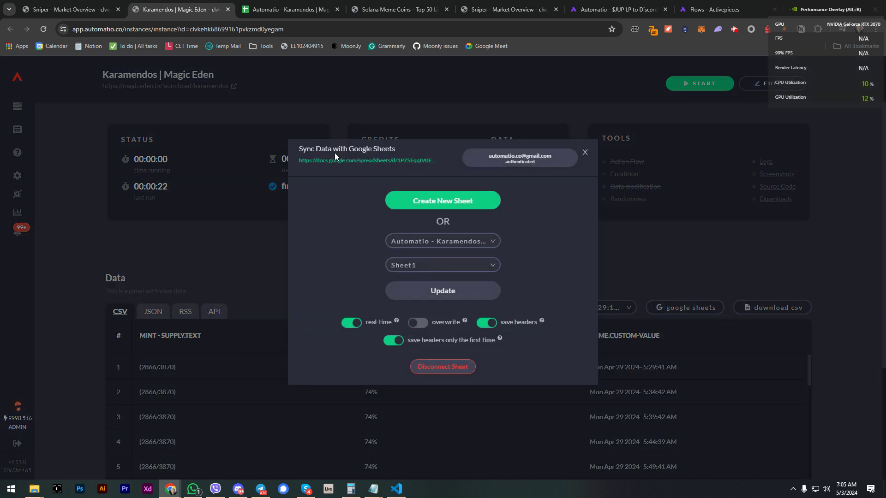
Scroll the Karamendos mint sheet, checking E50, H210 and E349, then open the Solana Meme Coins results
click(283, 10)
scroll(427, 294, down, 10)
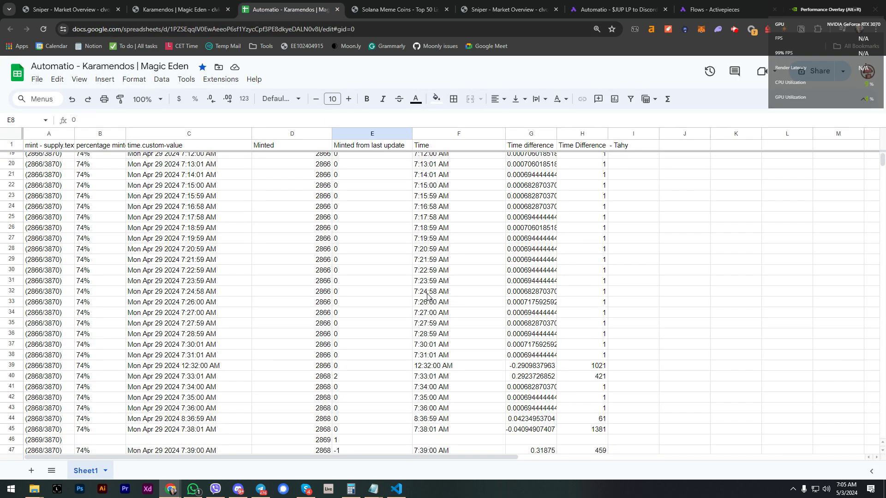
click(364, 301)
scroll(381, 313, down, 3)
scroll(381, 314, down, 20)
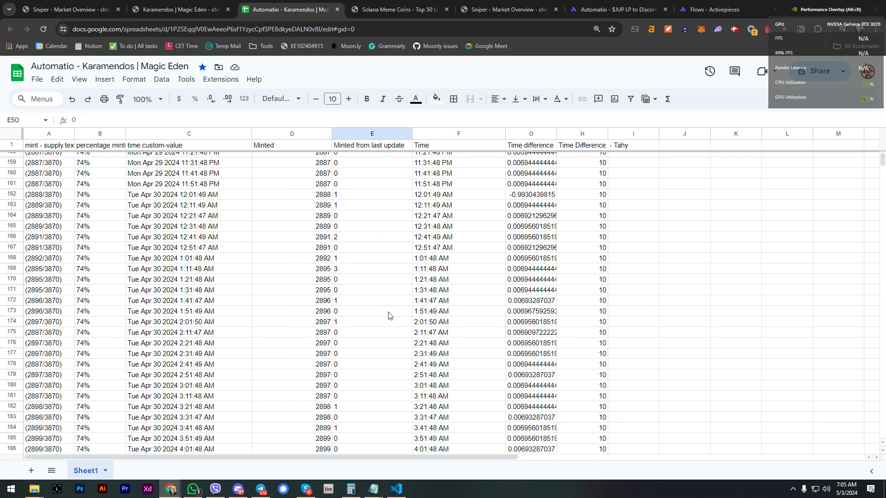
scroll(388, 315, down, 12)
click(598, 289)
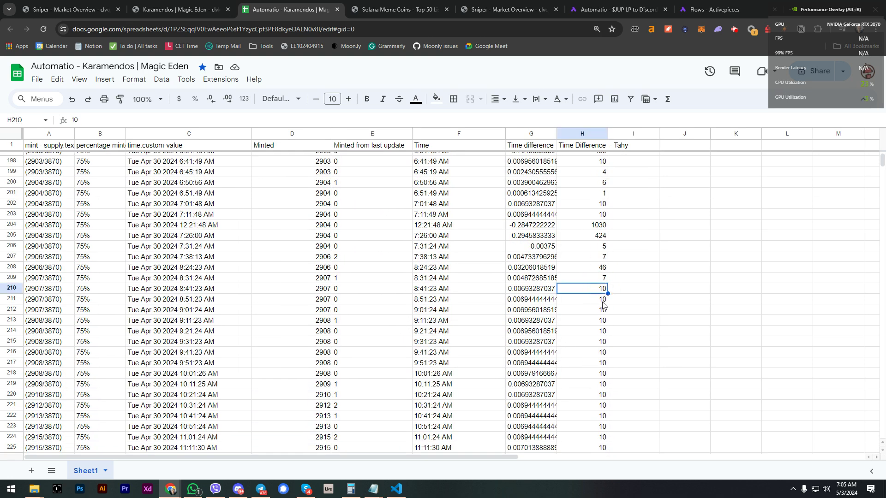
scroll(593, 337, down, 20)
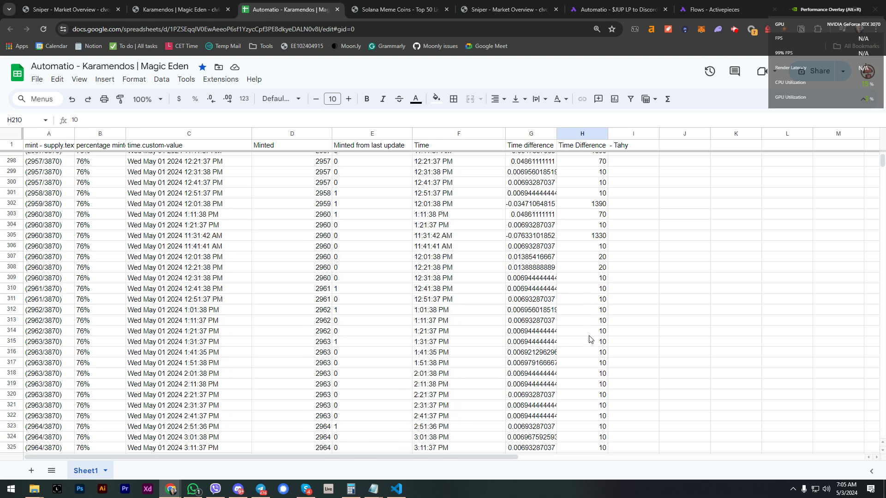
scroll(589, 340, down, 10)
click(359, 383)
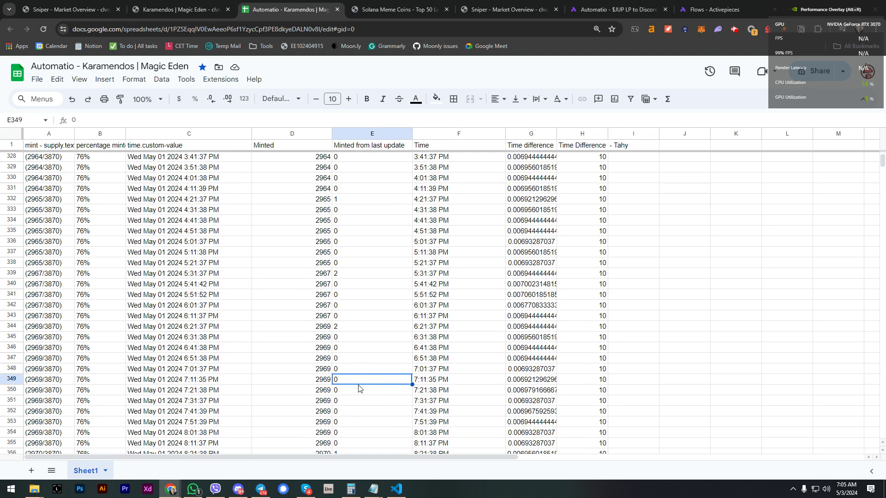
scroll(359, 388, down, 16)
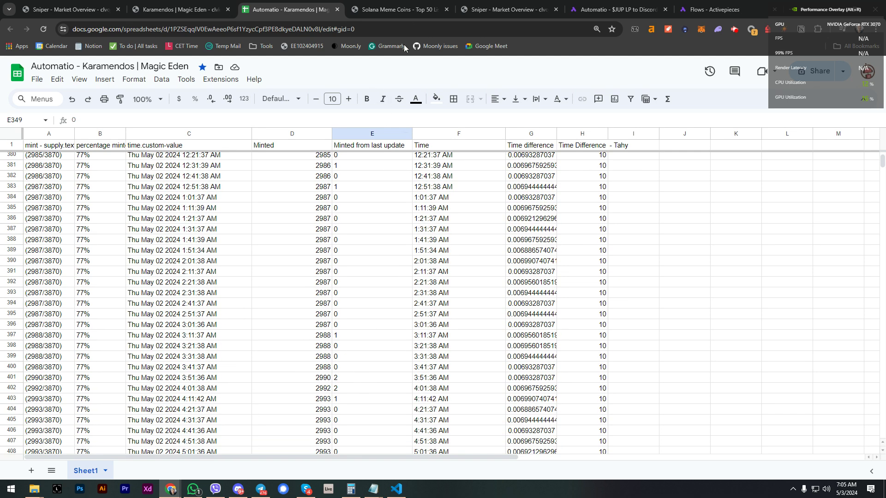
click(405, 8)
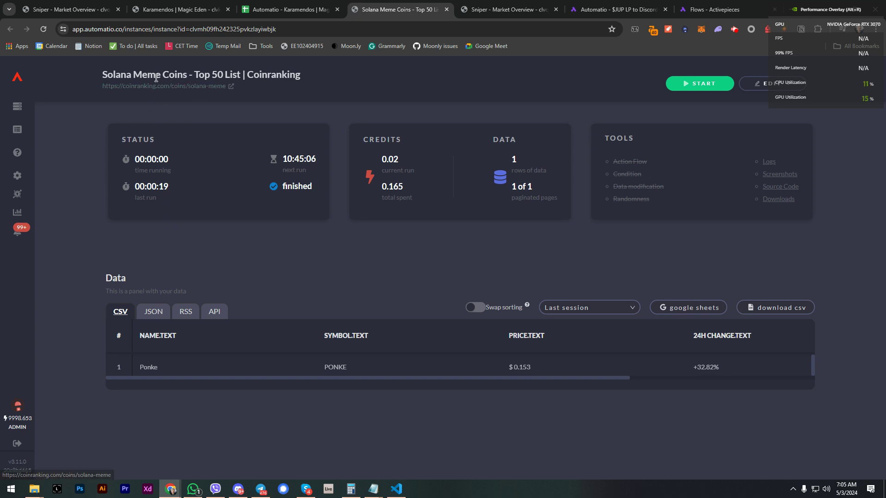
Check both Sniper - Market Overview bot pages and the Activepieces flows list, then open a new tab
click(502, 13)
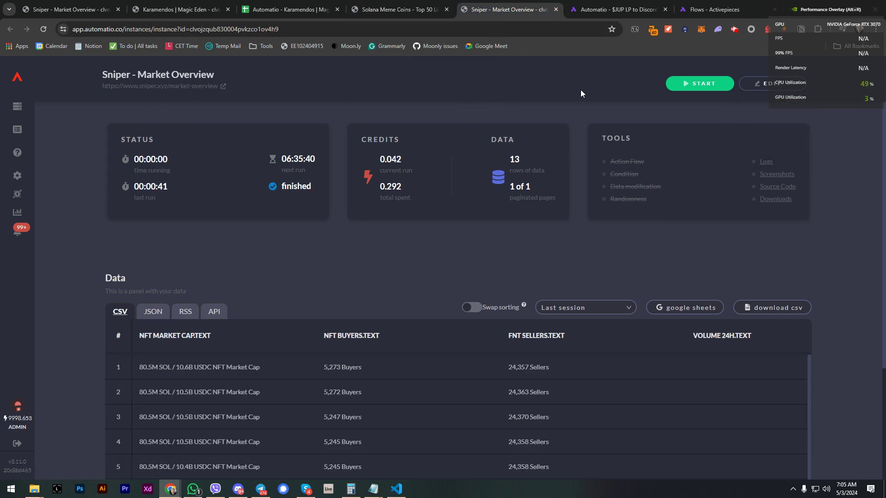
click(60, 14)
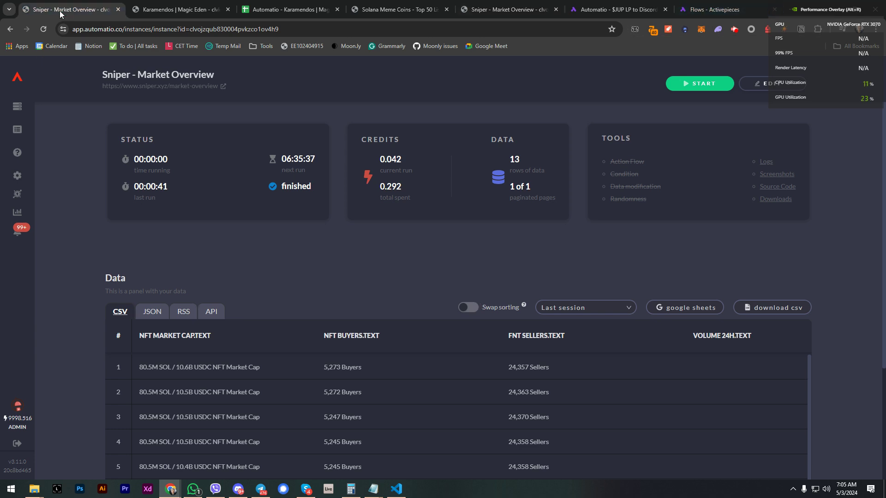
click(711, 10)
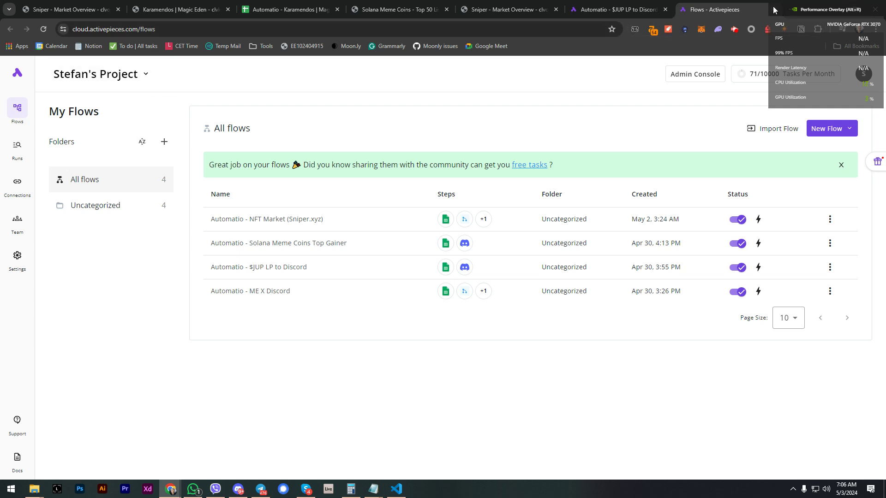
key(ctrl+t)
Load zapier.com, scroll its home page of unfinished Zaps, then close the tab
text(zapier.com)
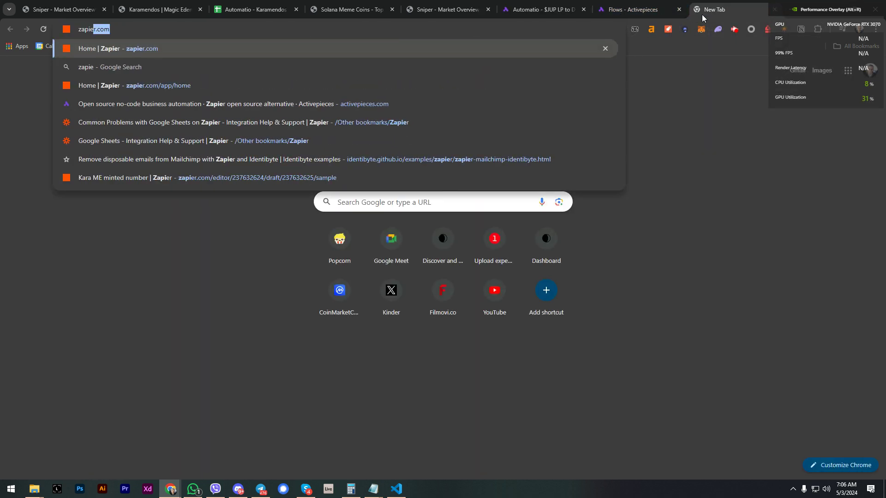
key(Return)
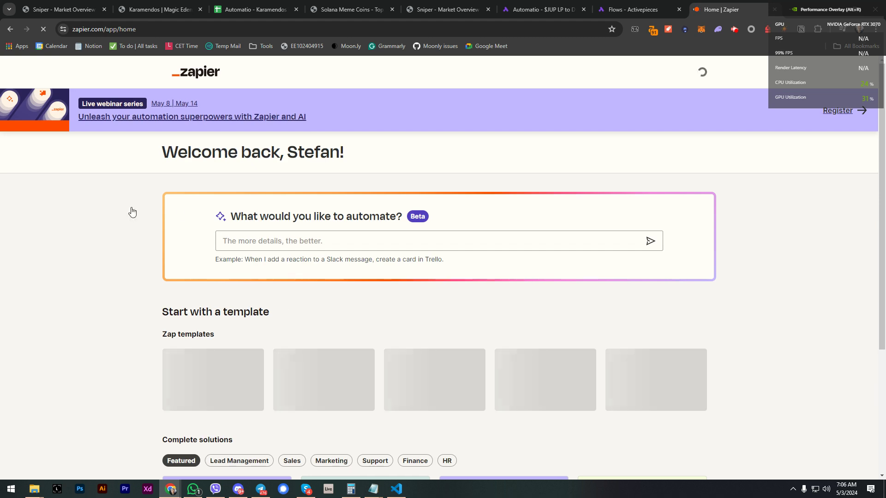
scroll(111, 321, down, 4)
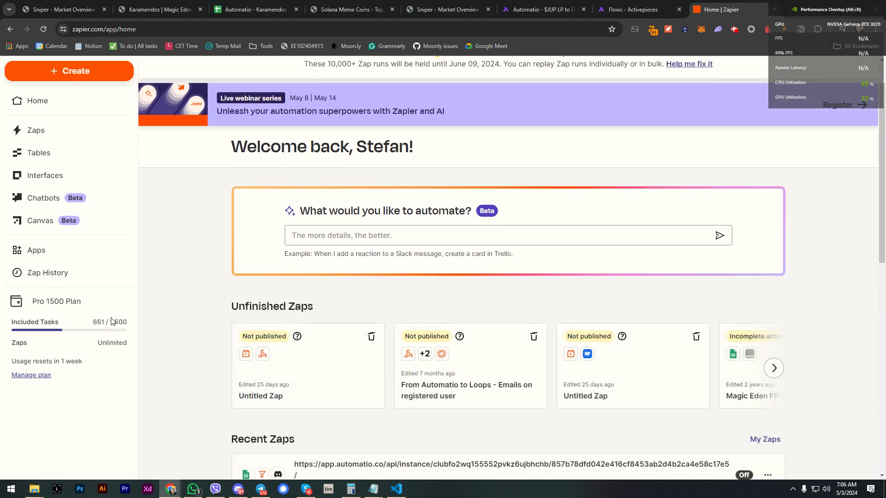
key(ctrl+w)
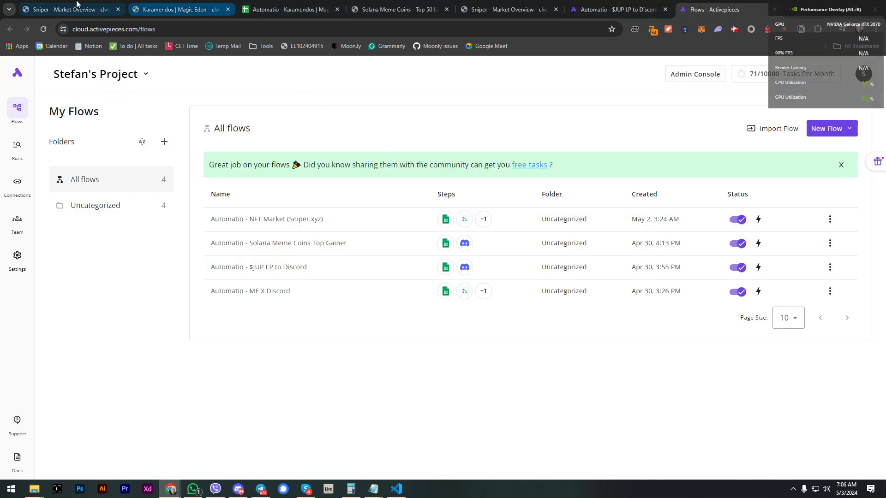
Close the Karamendos Google Sheets sync dialog and open its workflow on Magic Eden, panel docked left
click(152, 8)
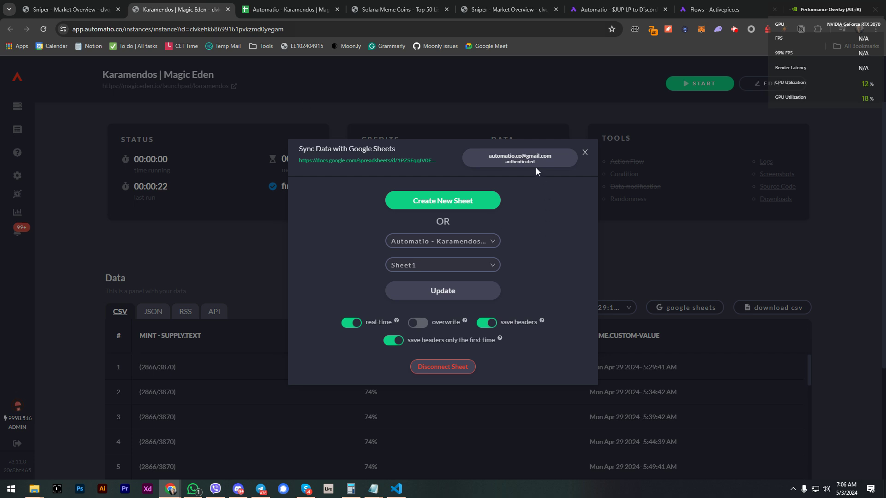
click(681, 216)
click(760, 90)
click(759, 87)
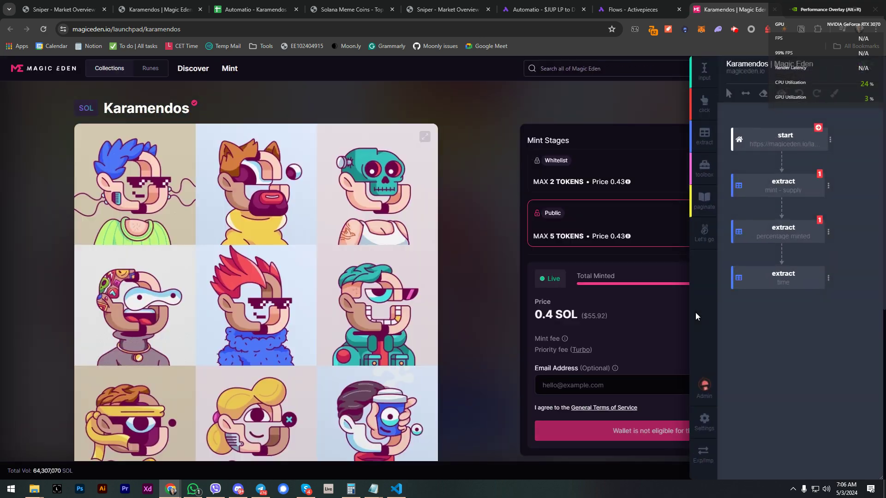
click(747, 93)
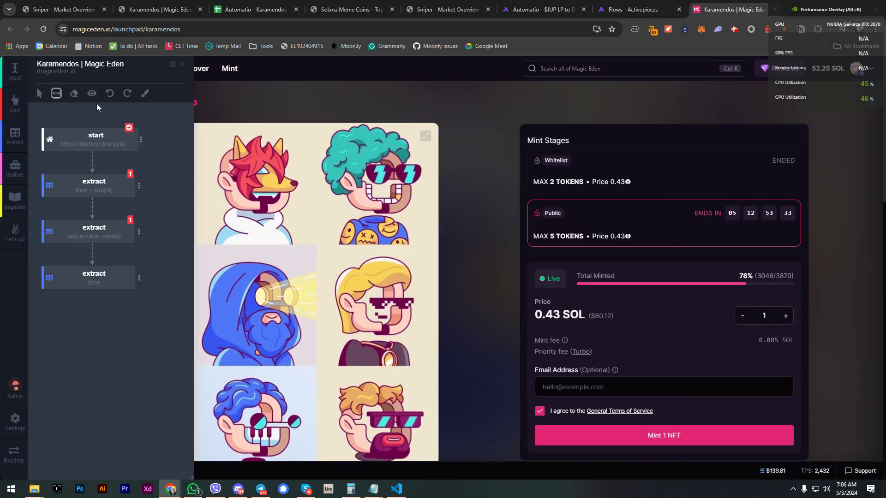
mouse_move(120, 230)
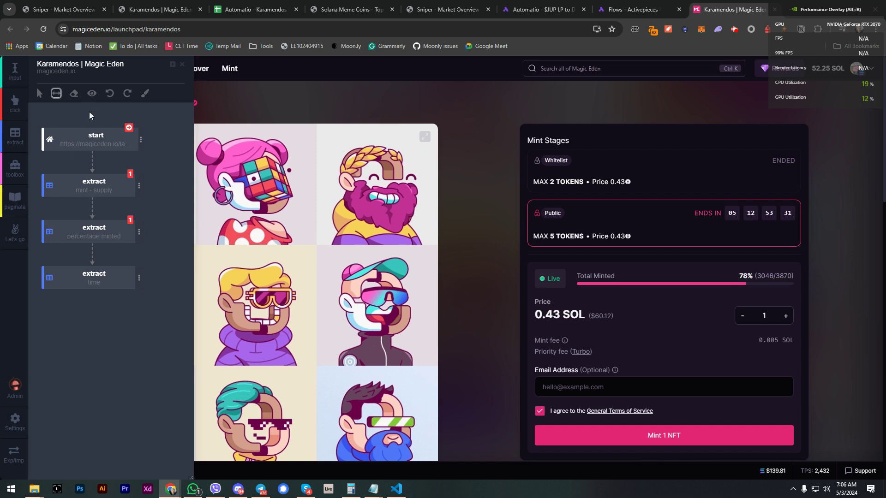
key(ctrl+w)
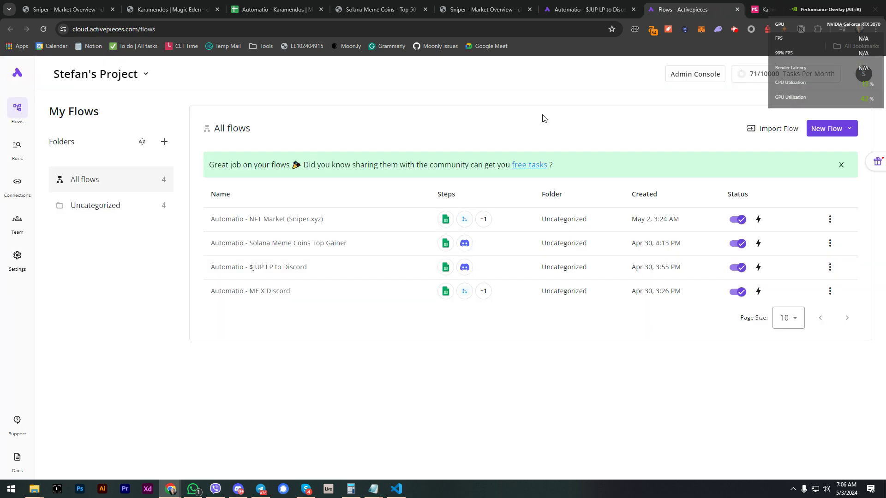
click(178, 9)
click(272, 5)
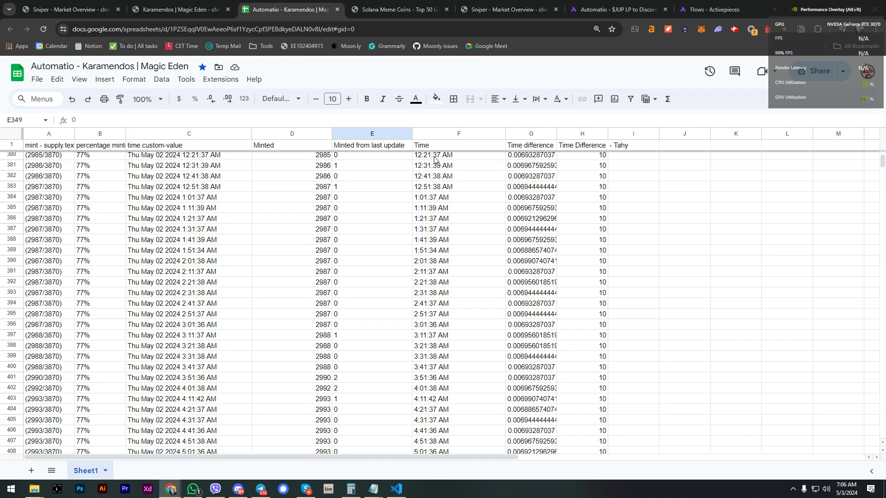
click(710, 10)
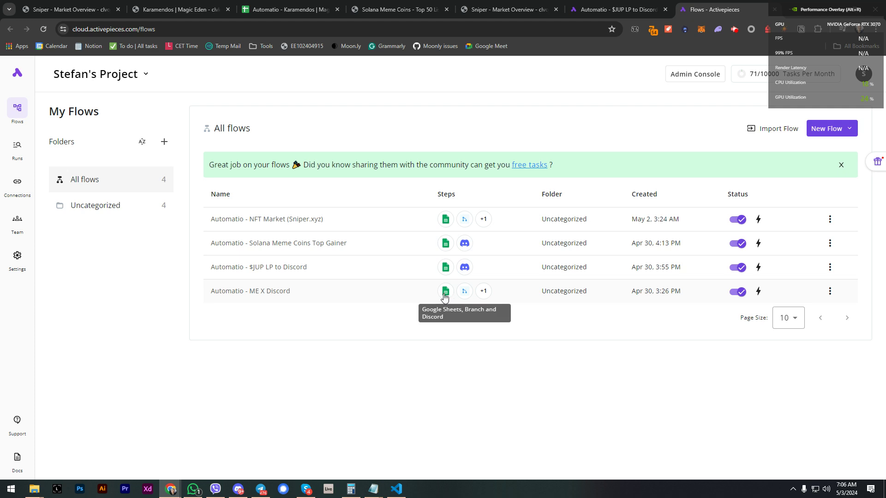
click(180, 9)
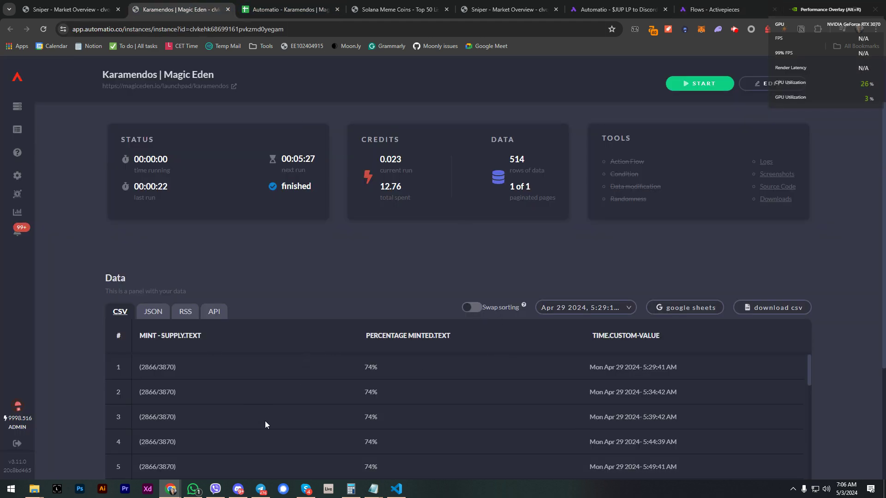
click(693, 316)
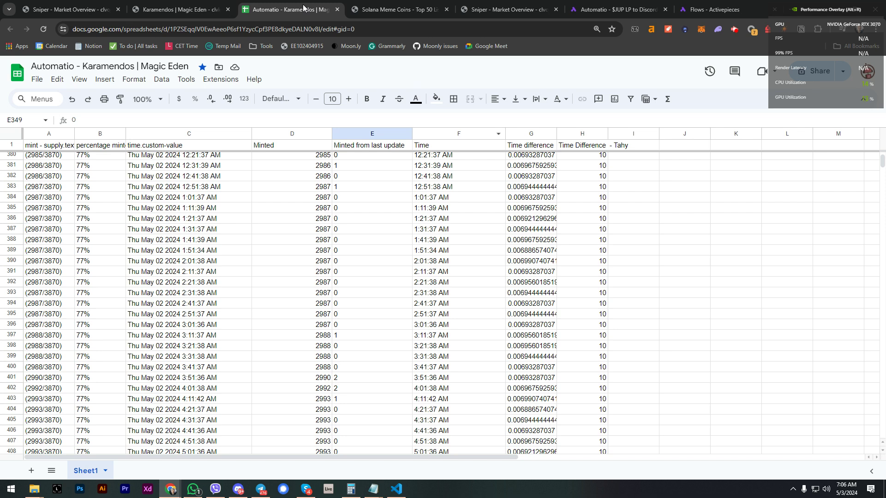
click(711, 5)
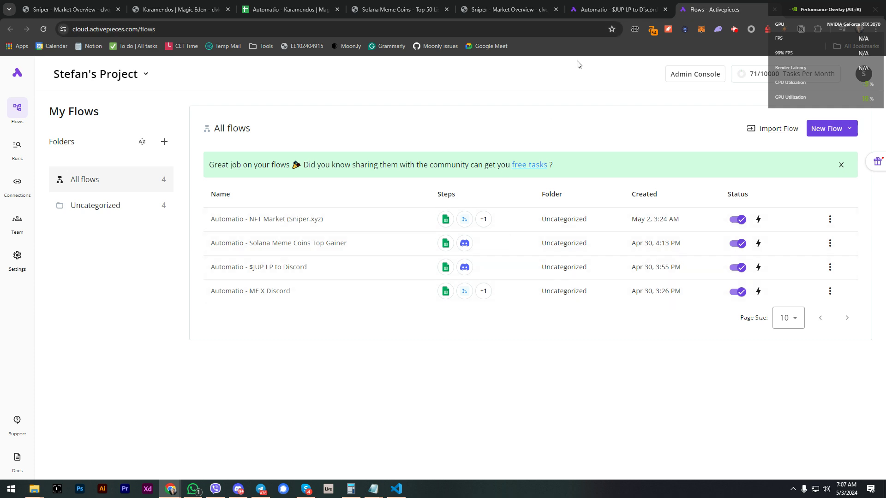
click(617, 6)
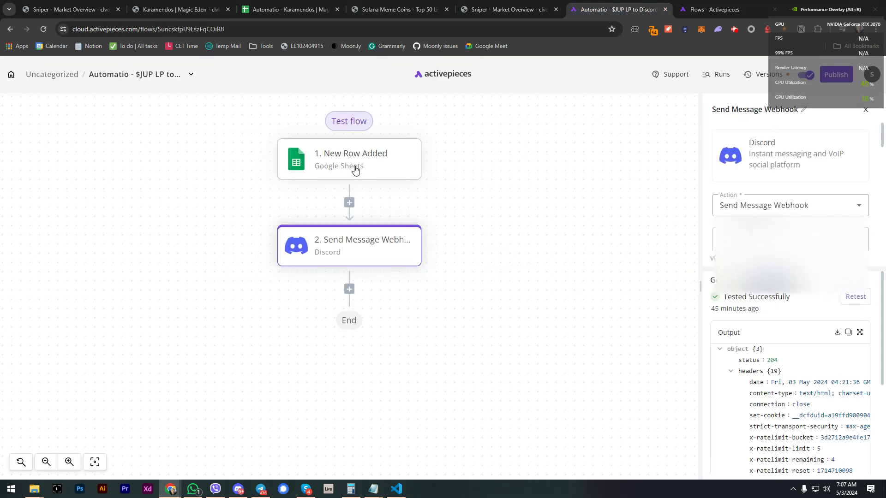
Inspect the New Row Added trigger and the Discord webhook step's Jupiter username, avatar URL and embeds
click(336, 170)
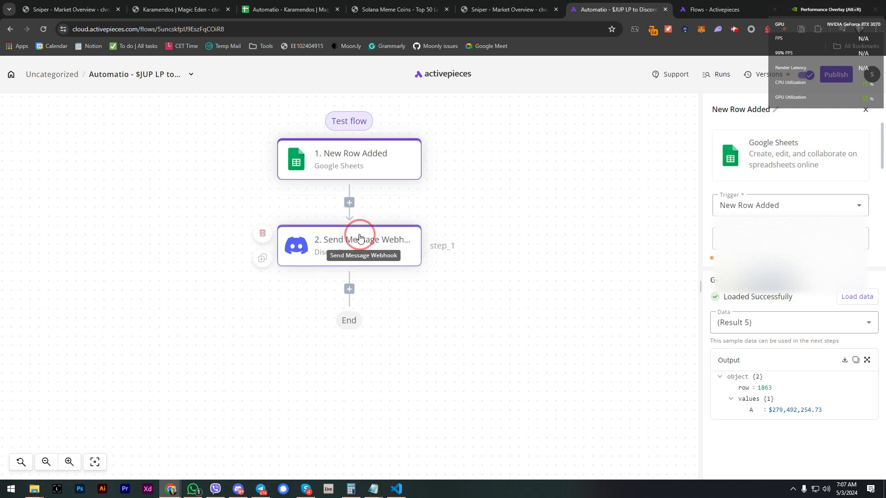
click(355, 254)
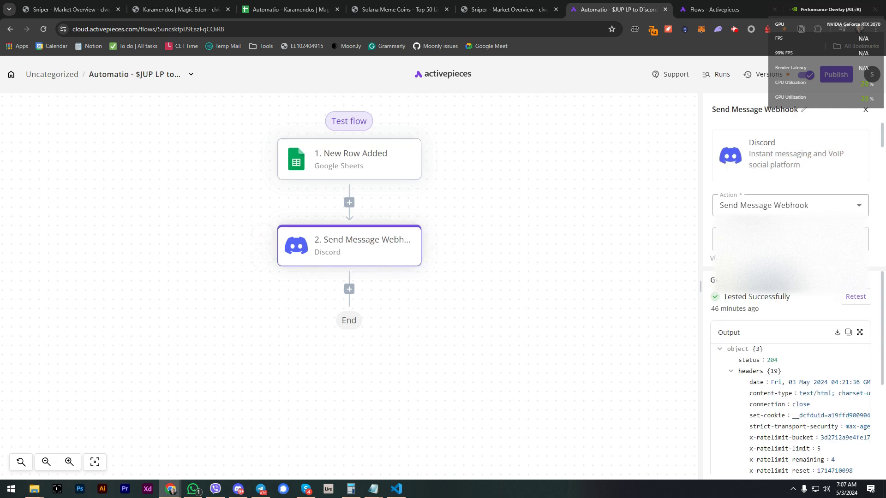
drag(814, 267, 815, 390)
scroll(810, 308, down, 5)
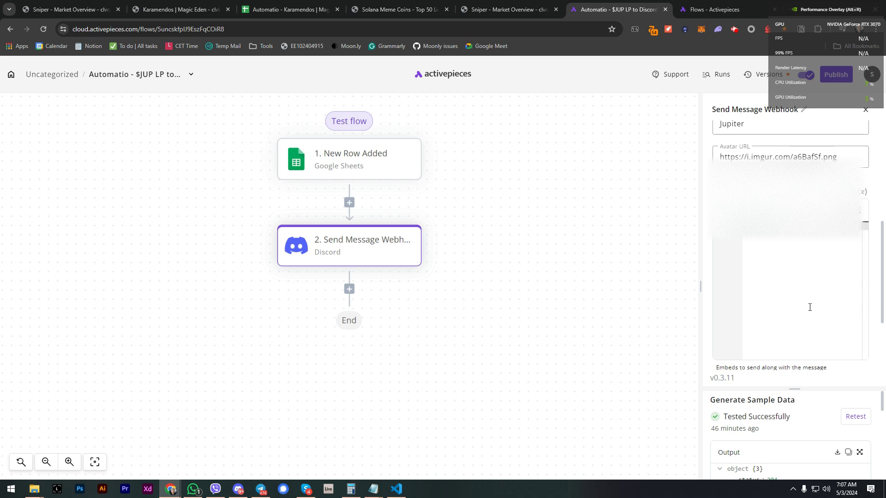
drag(480, 195, 482, 216)
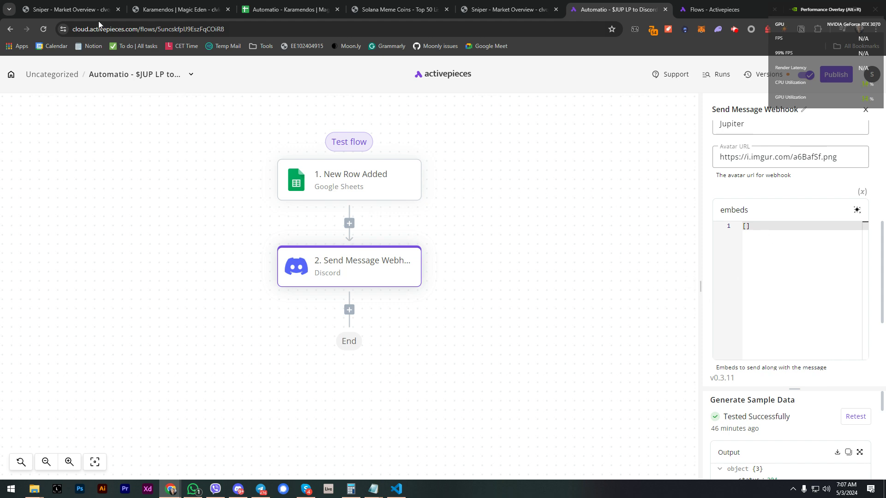
Open the Karamendos bot in the editor, dock the panel left, and add a click step on Mint 1 NFT
click(205, 6)
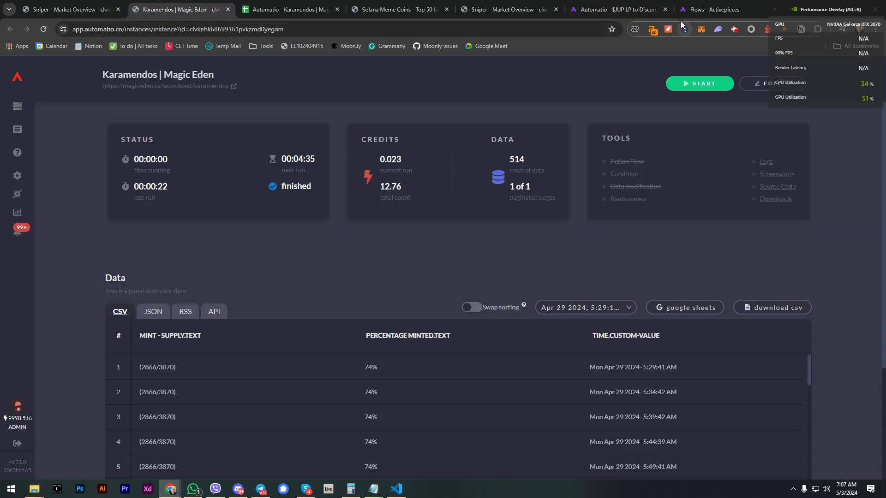
click(749, 81)
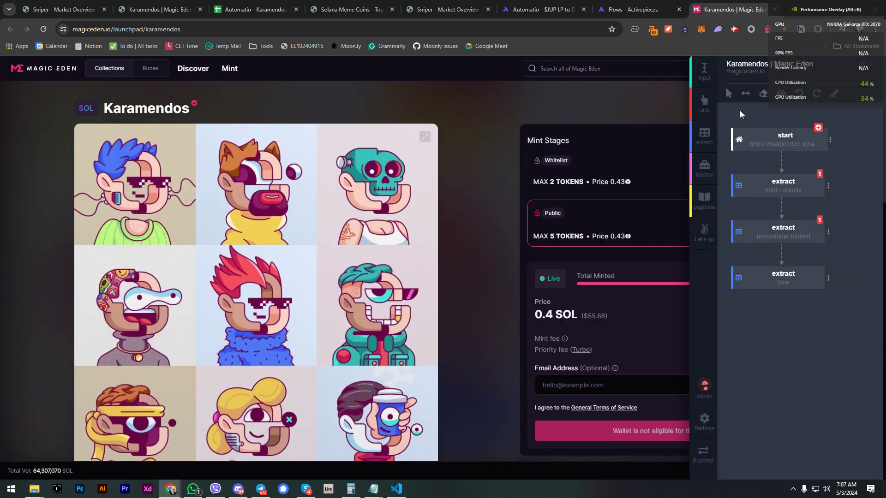
click(746, 93)
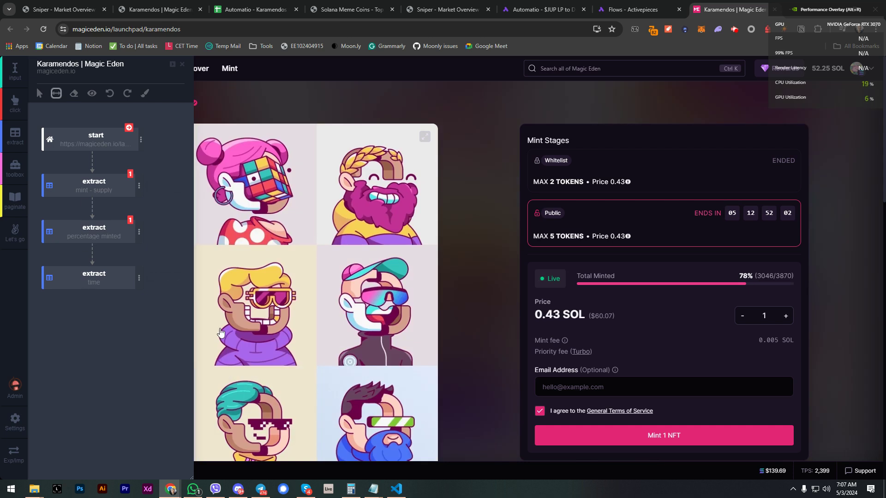
click(13, 109)
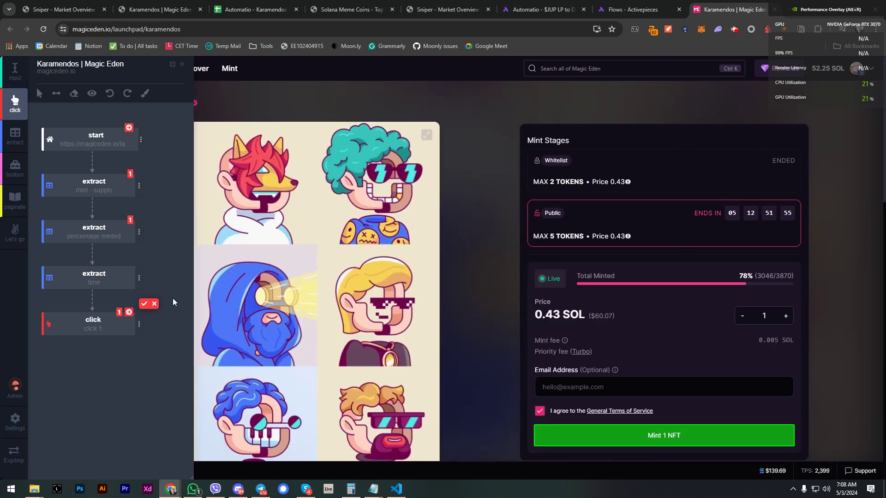
click(144, 304)
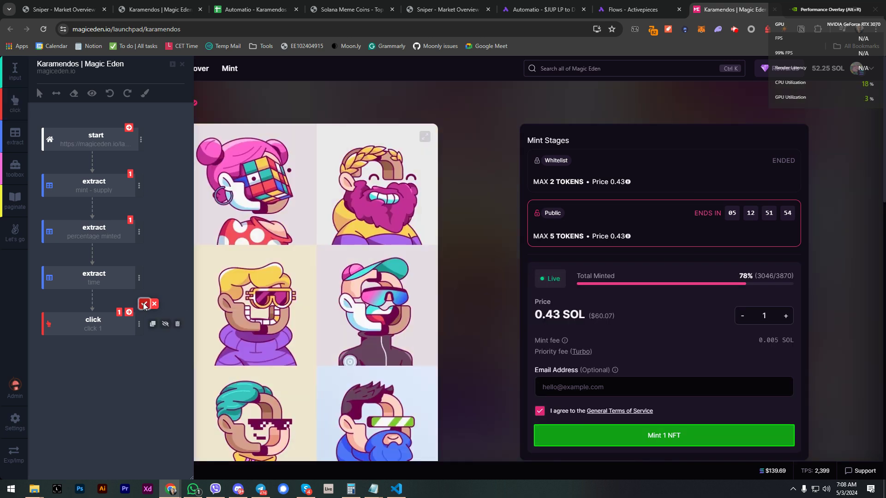
Add an input step on the Email Address field, then a toolbox step at the end
click(15, 72)
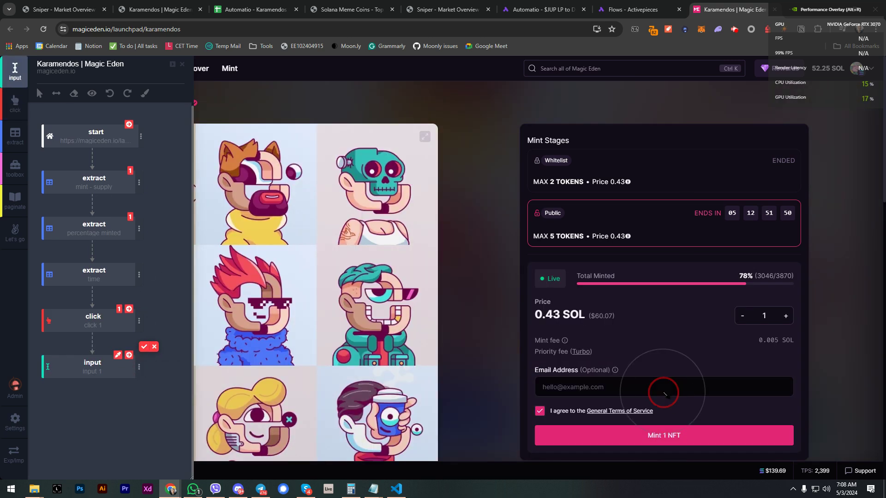
click(141, 348)
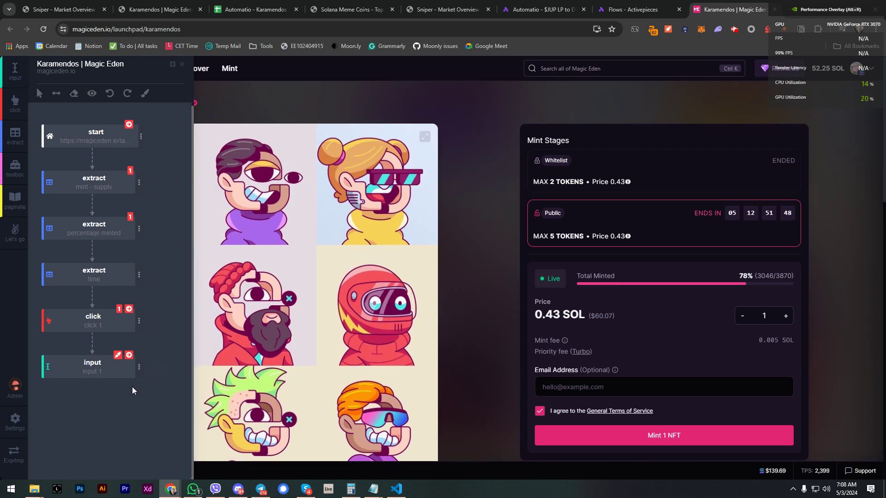
click(615, 388)
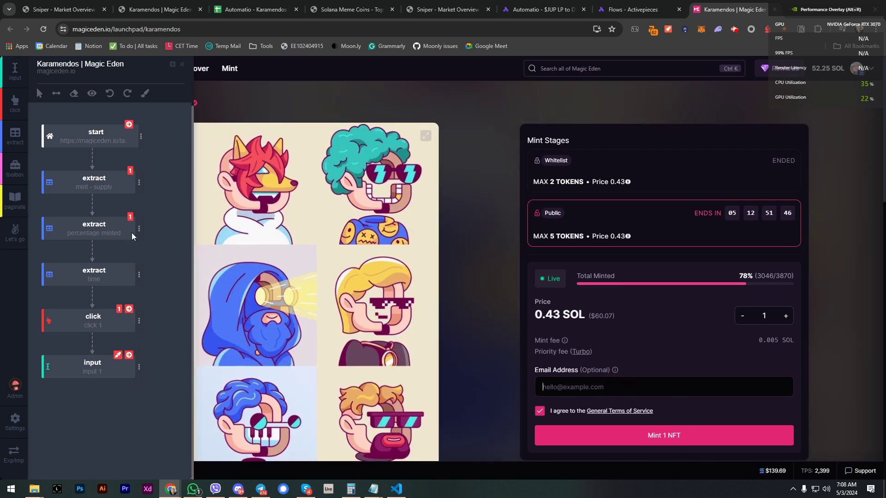
click(15, 168)
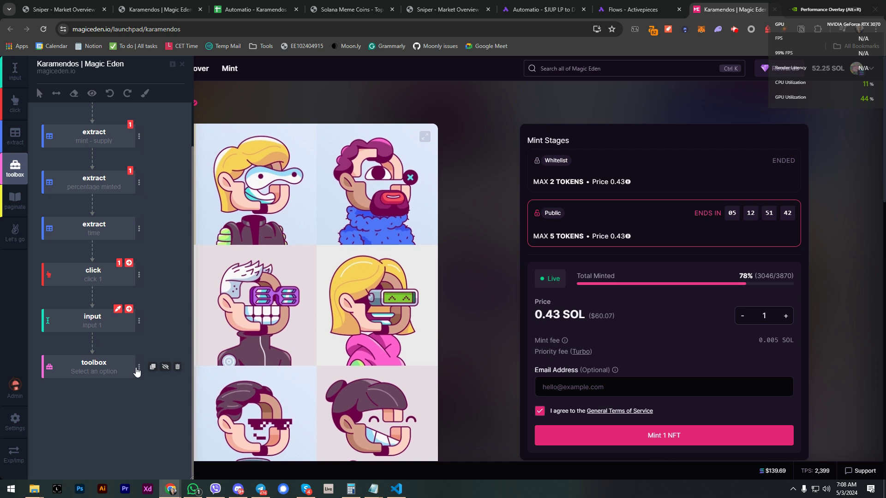
scroll(137, 375, up, 1)
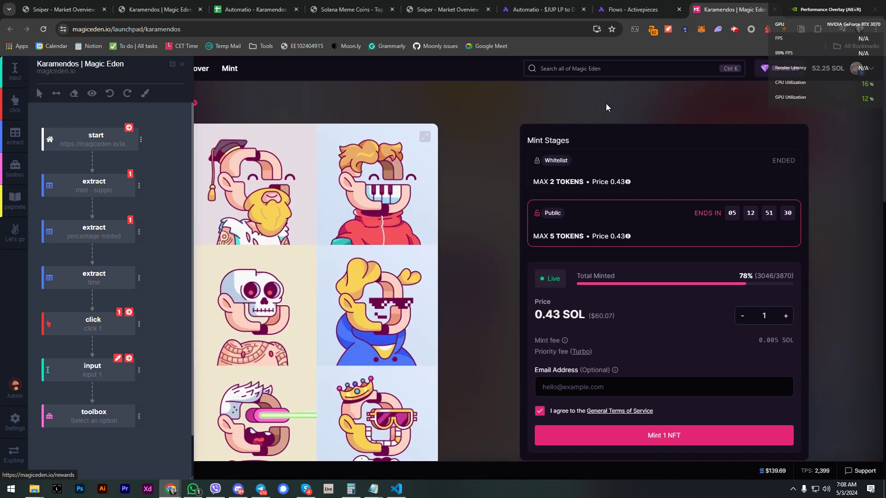
Return to the Karamendos | Magic Eden instance page listing the 514 scraped mint rows
click(154, 6)
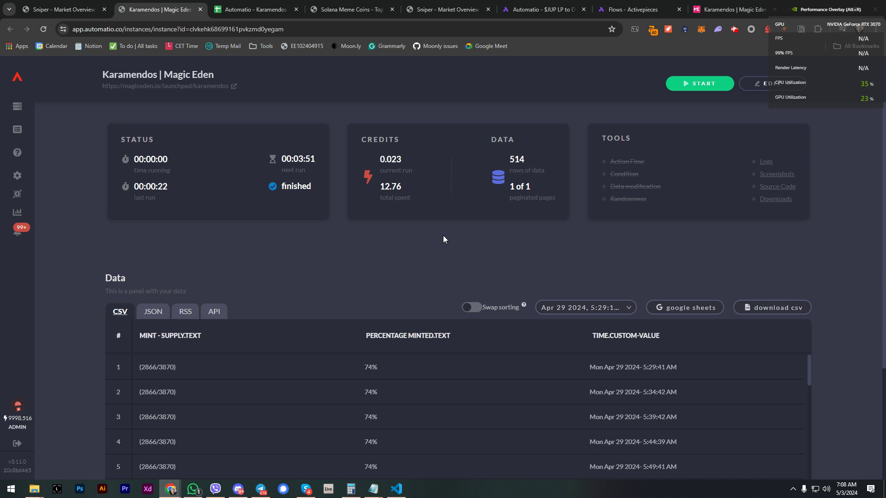